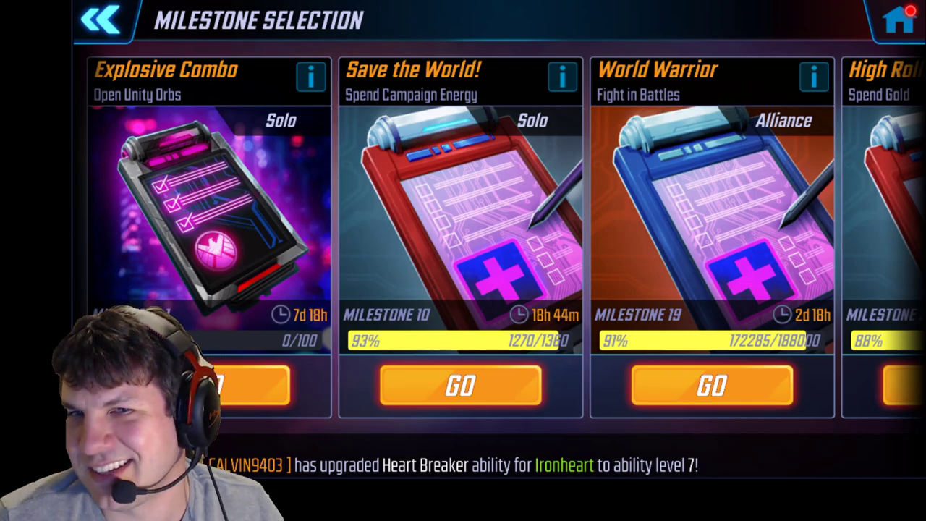
Open the Creative Differences milestone event and check how its points are scored
drag(665, 221, 615, 210)
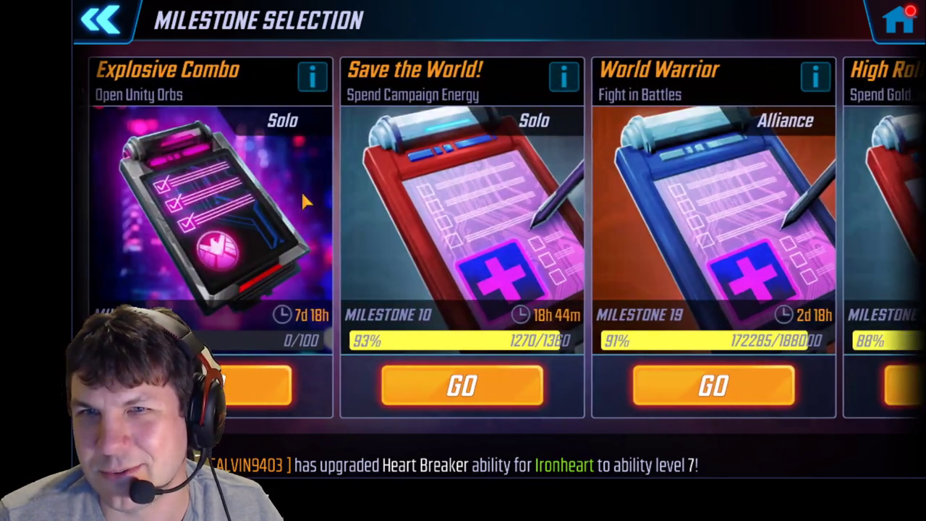
scroll(273, 187, down, 3)
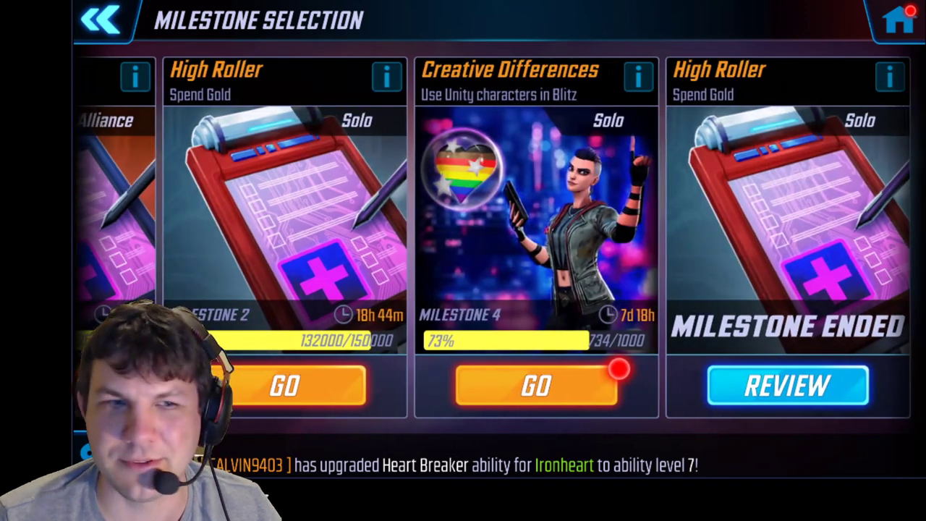
click(583, 383)
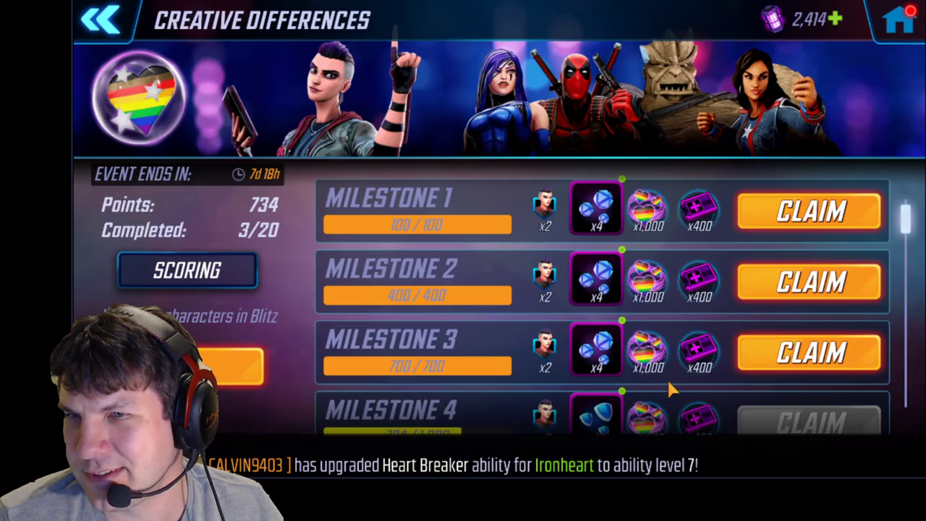
click(229, 270)
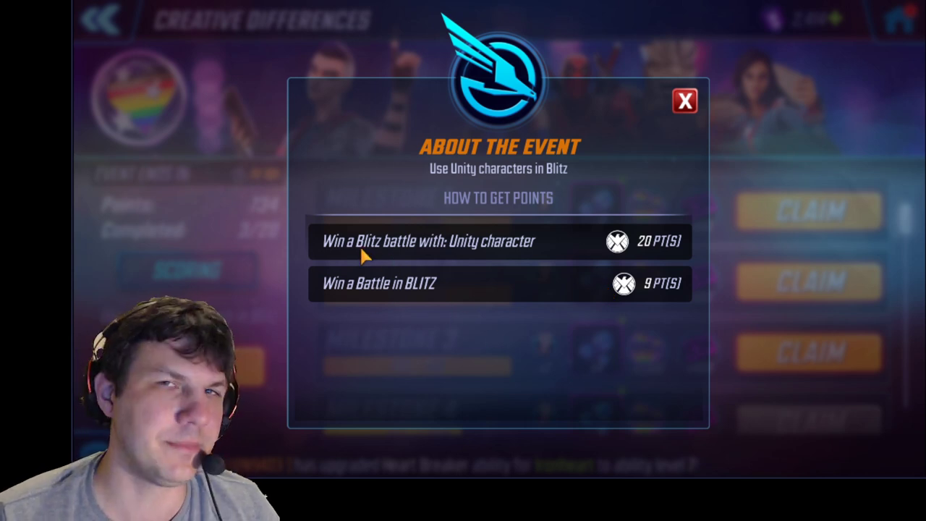
click(685, 102)
Browse the Creative Differences rewards through Milestone 20, and return to the milestone selection
scroll(662, 289, down, 8)
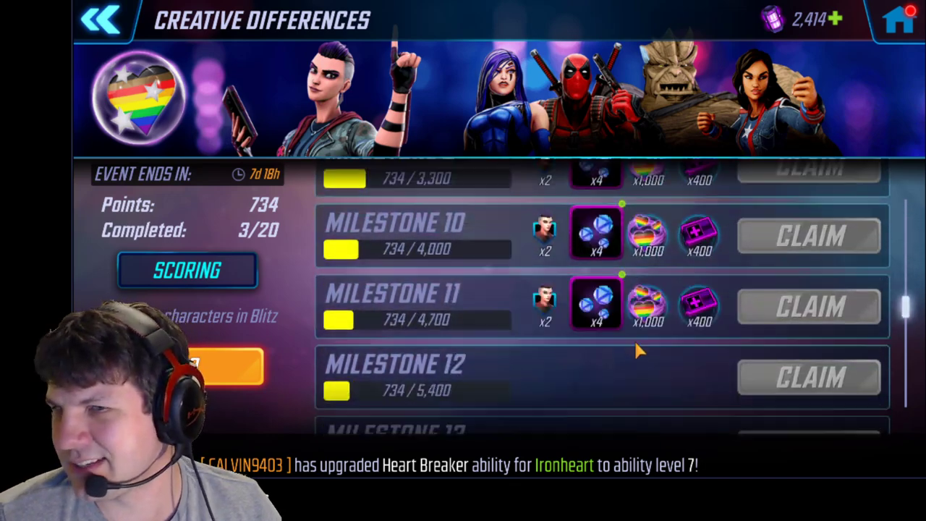
drag(633, 351, 583, 157)
drag(512, 333, 492, 174)
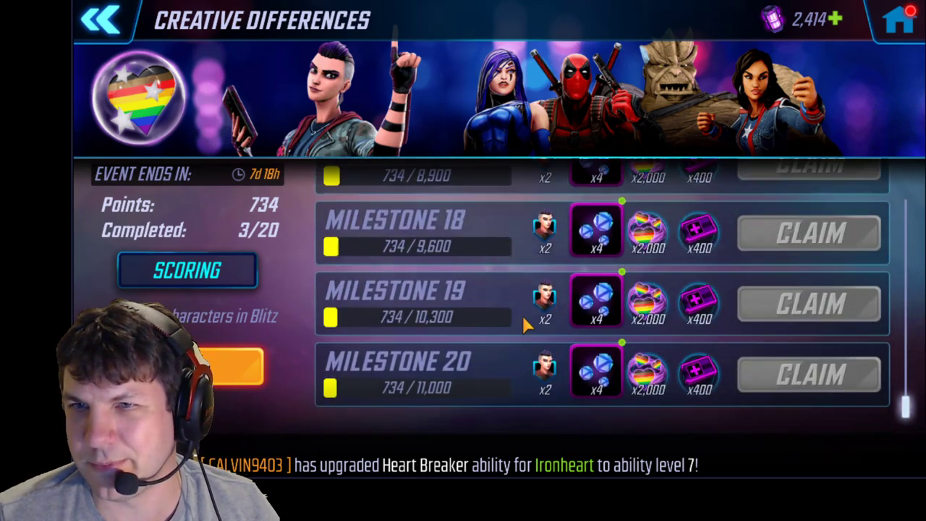
key(Escape)
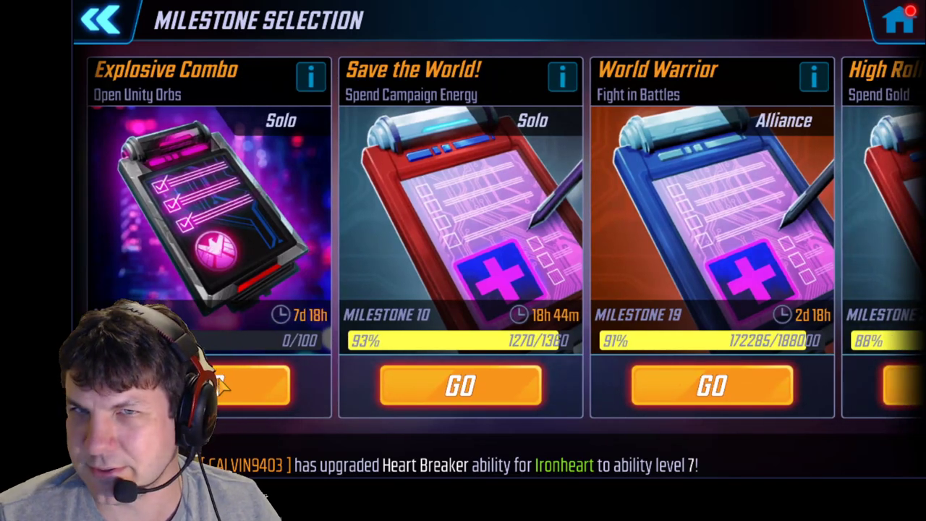
Open the Explosive Combo milestone event and review its scoring rules and milestone rewards
click(240, 391)
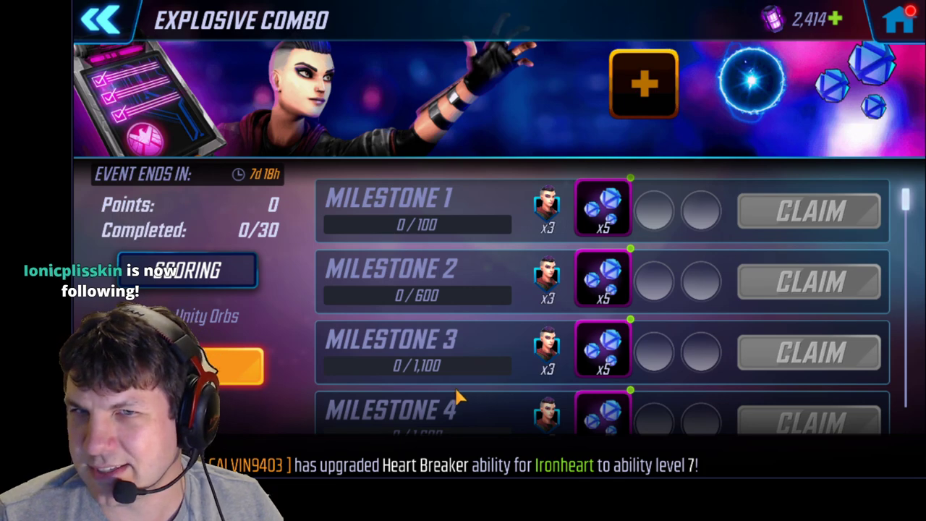
drag(452, 388, 415, 222)
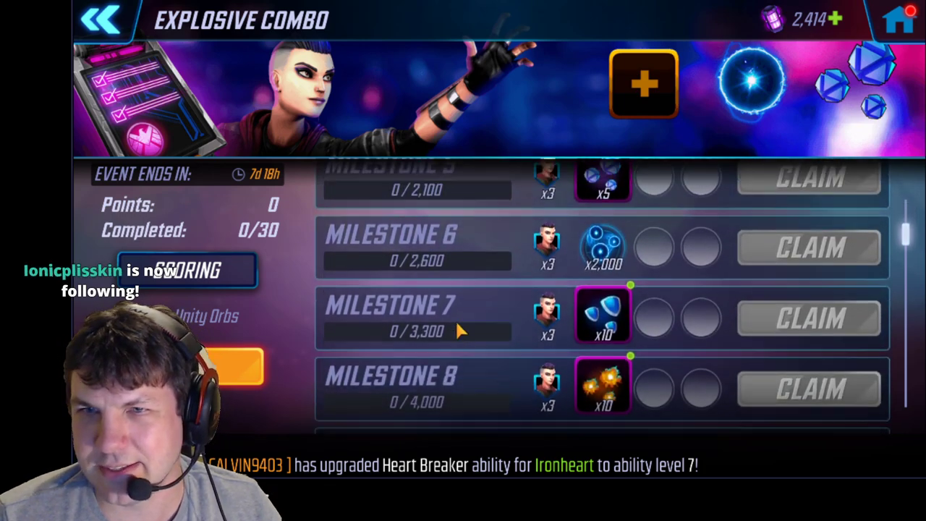
click(178, 261)
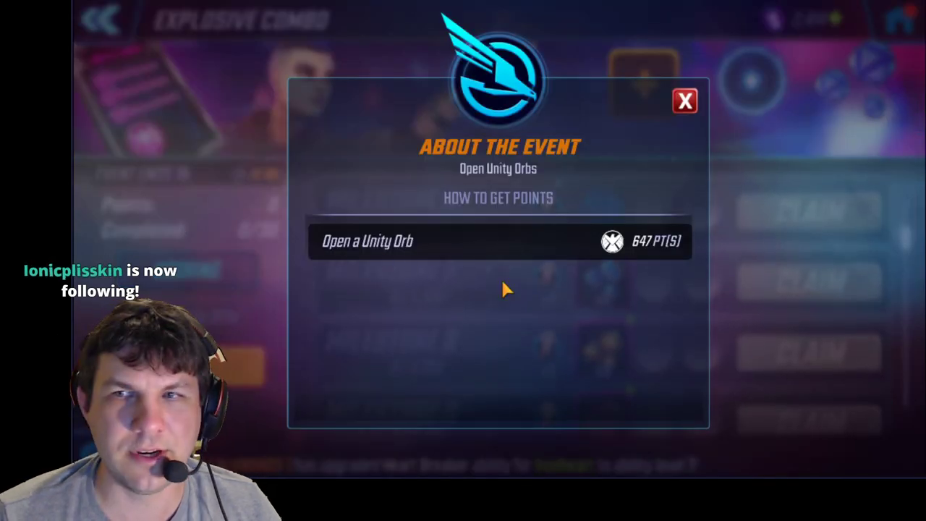
click(684, 101)
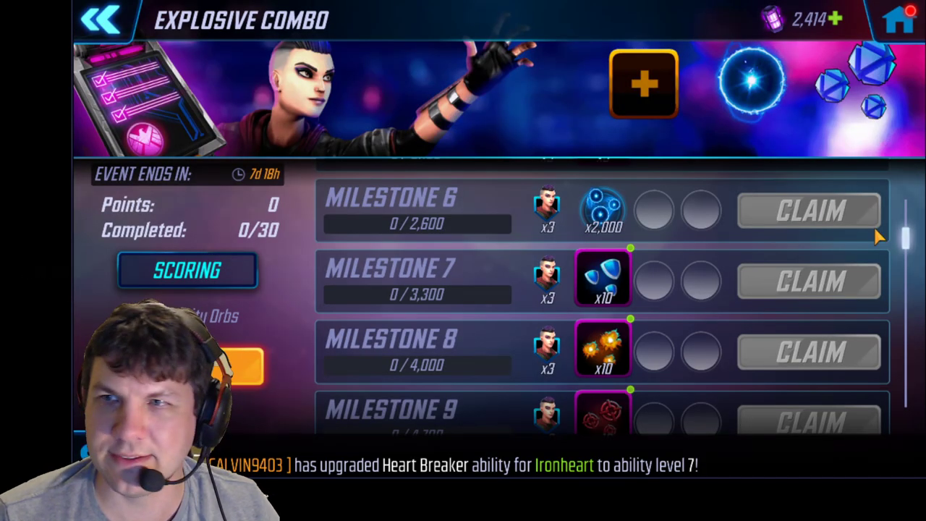
scroll(715, 402, down, 10)
drag(454, 405, 430, 325)
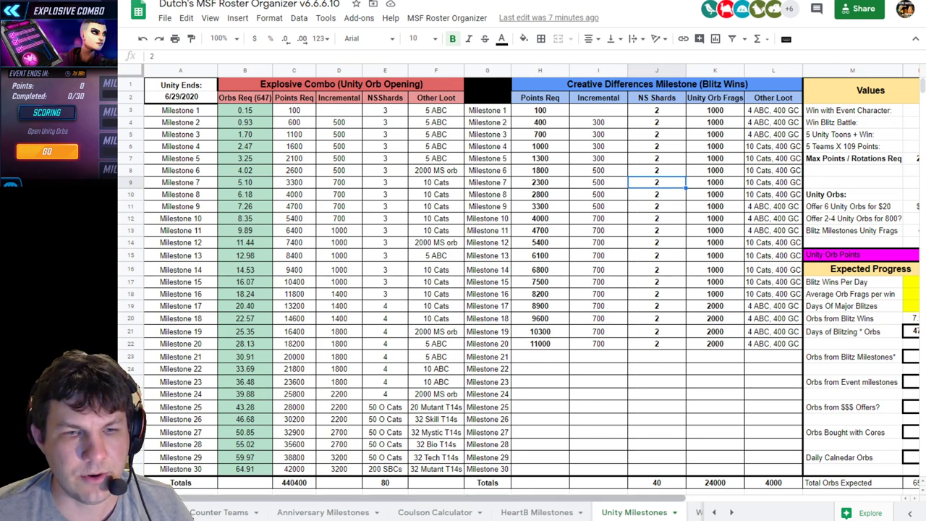
Examine the Blitz point values and the Max Points / Rotations Req formula in the Values table of the Unity Milestones sheet
scroll(532, 282, right, 5)
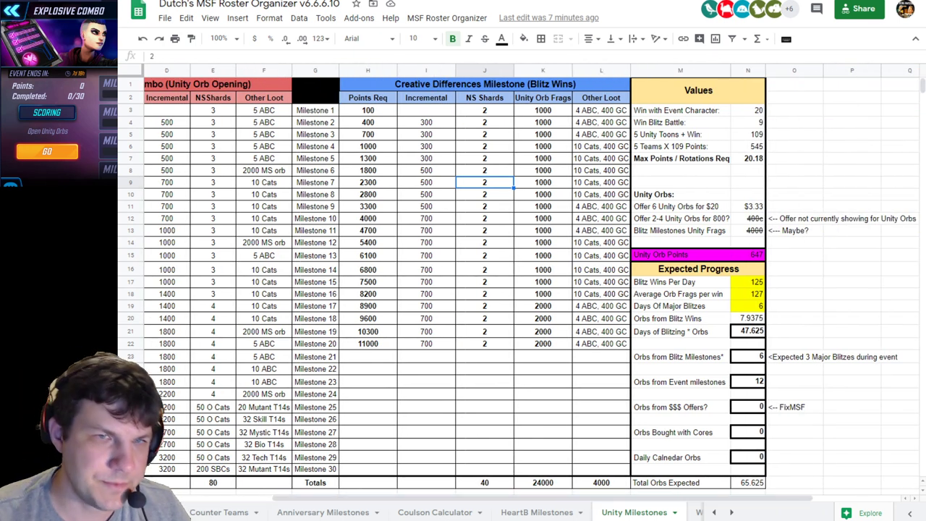
click(679, 111)
click(747, 111)
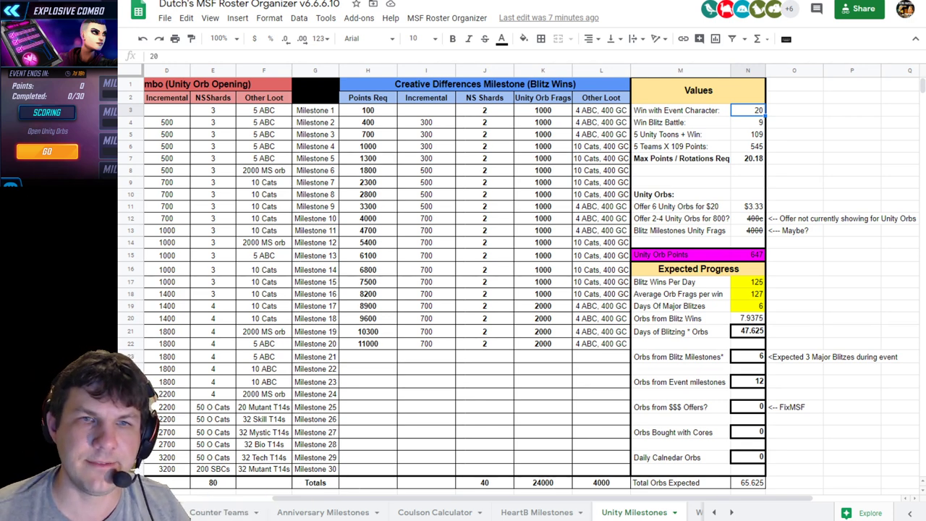
click(748, 135)
click(680, 147)
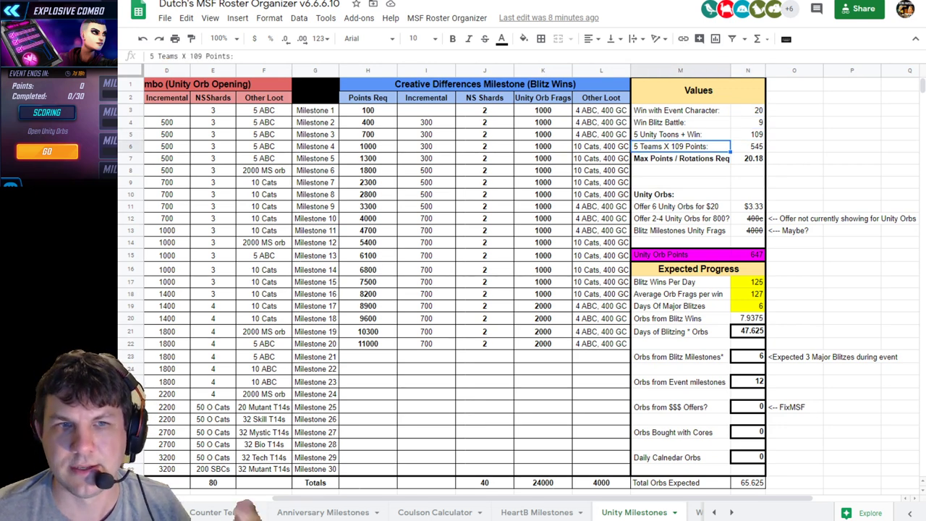
click(748, 147)
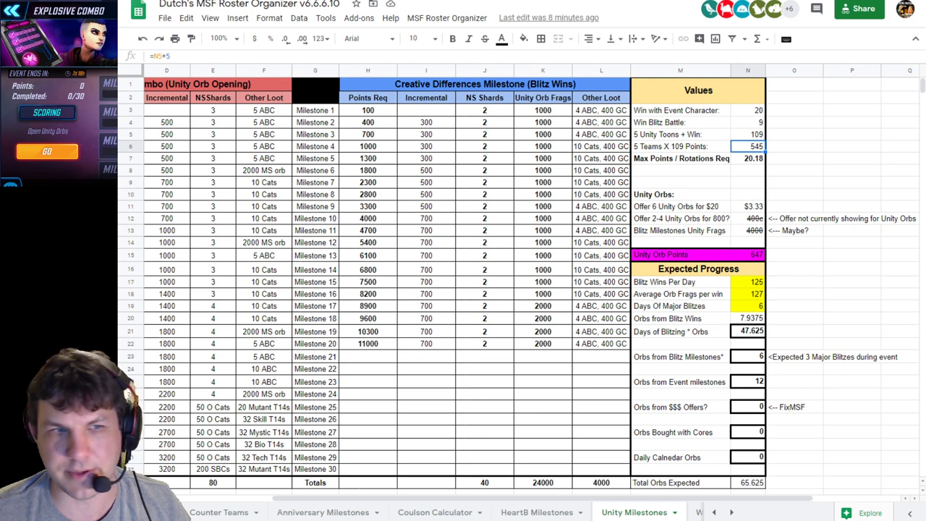
click(748, 159)
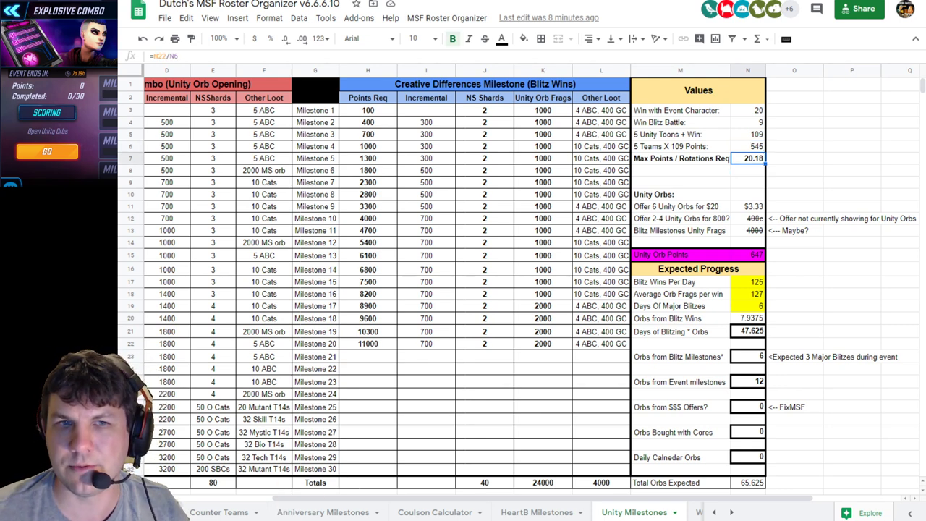
double_click(748, 159)
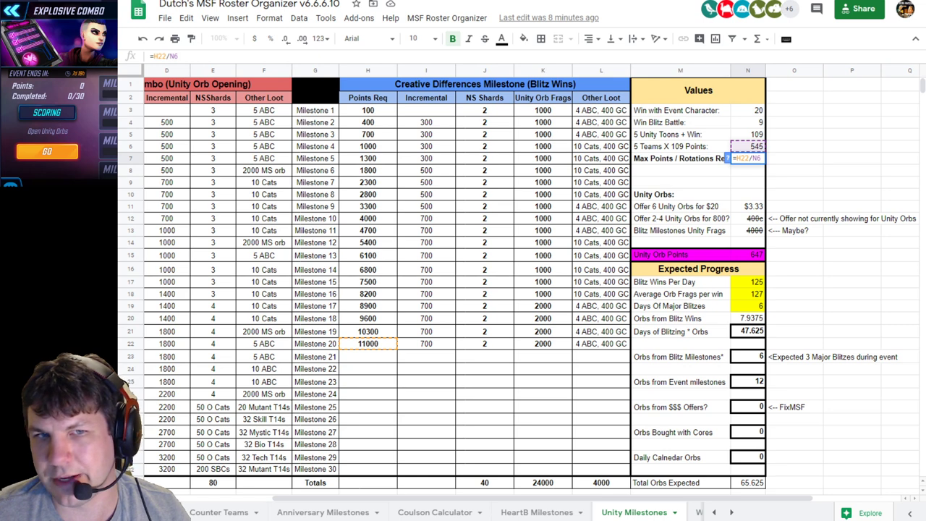
key(Escape)
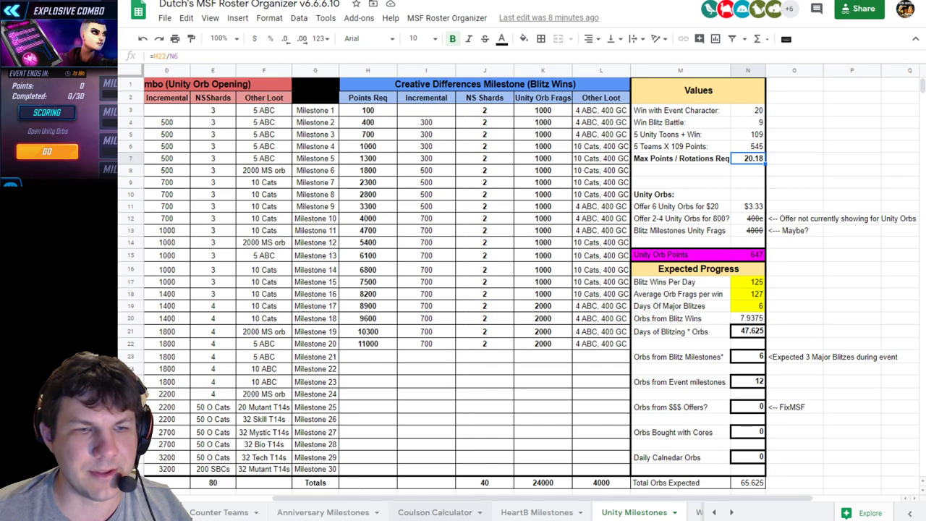
Review the Explosive Combo and Creative Differences milestone tables, and the offer of 6 Unity Orbs for $20
scroll(532, 283, left, 3)
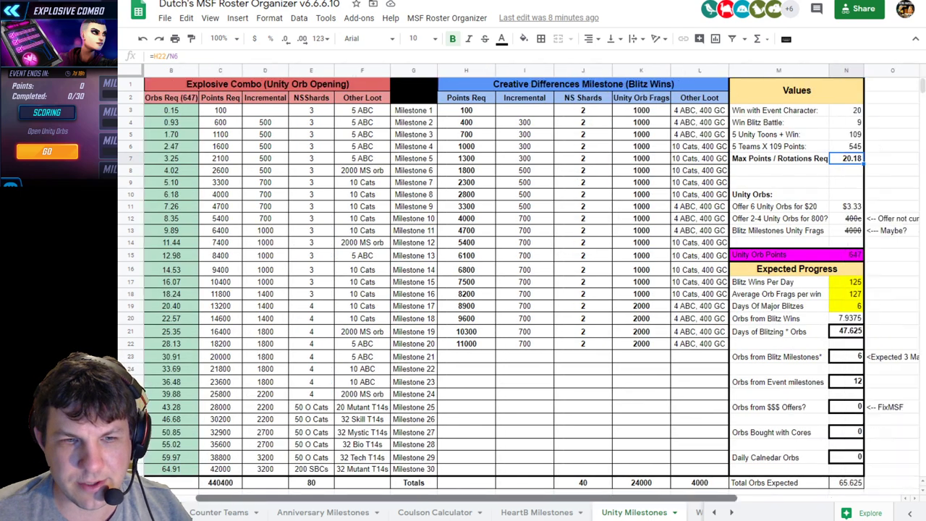
scroll(532, 282, right, 3)
scroll(532, 282, left, 3)
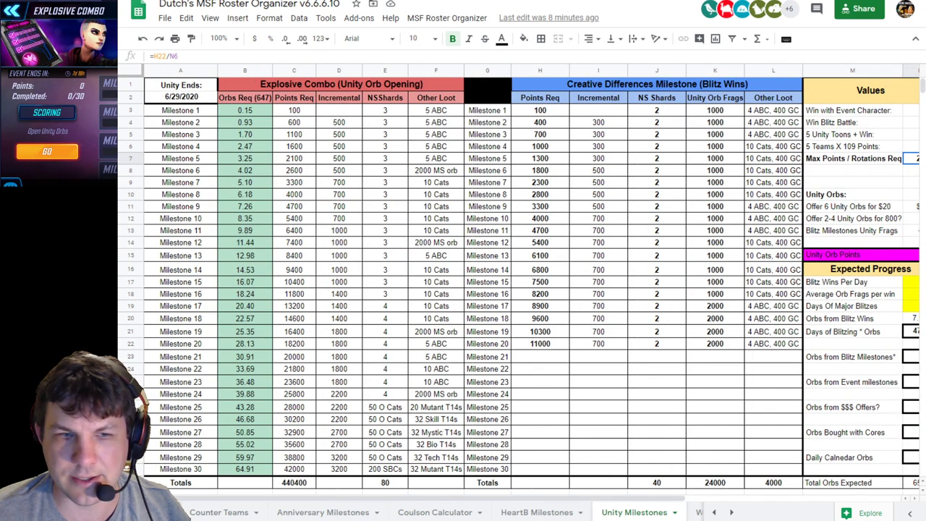
scroll(532, 282, right, 3)
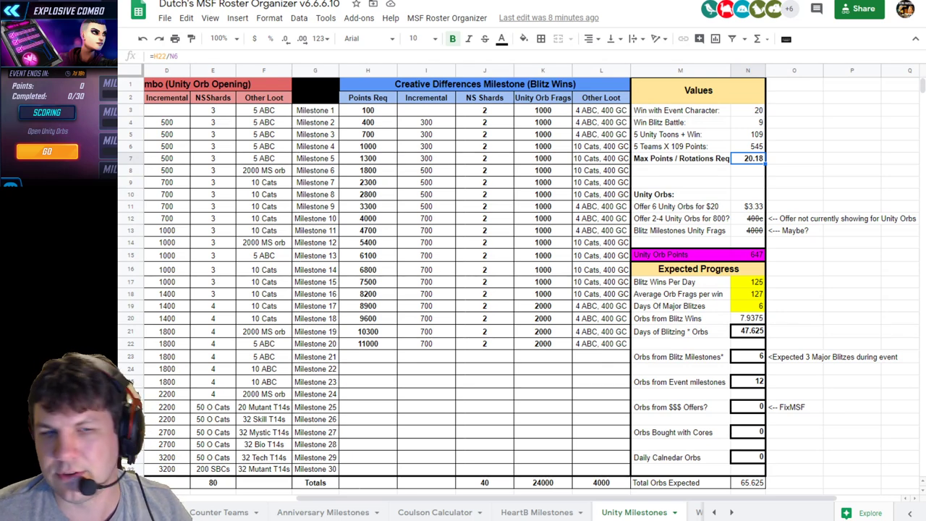
click(680, 207)
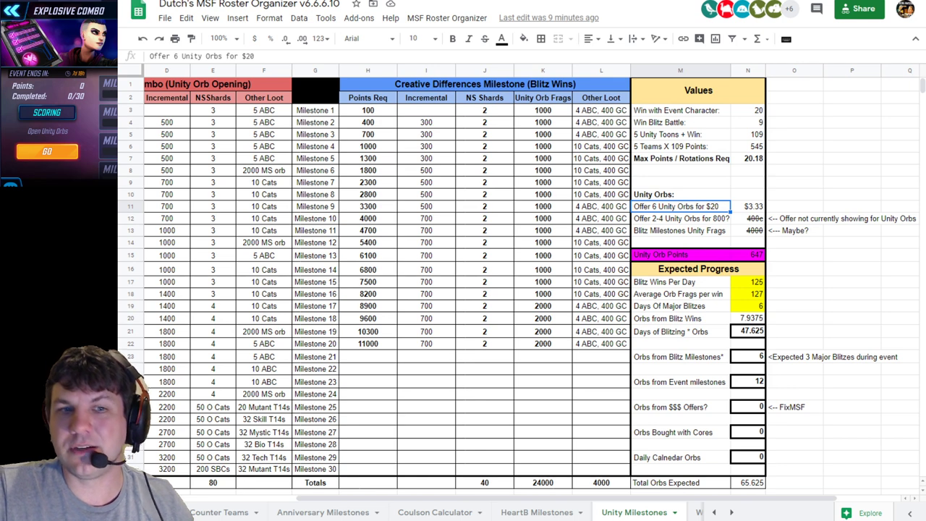
Check the orbs from Blitz milestones, Blitz wins per day, average orb frags per win and days of major Blitzes under Expected Progress
click(747, 356)
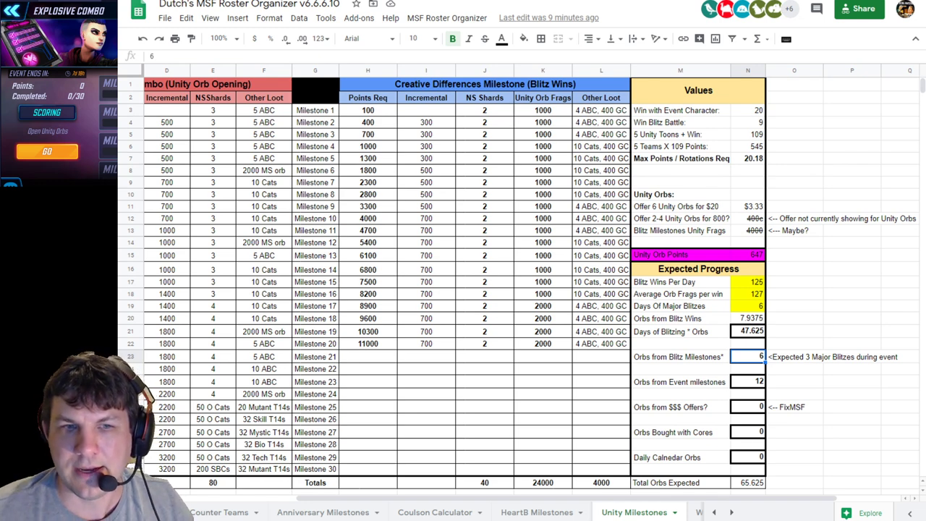
click(748, 282)
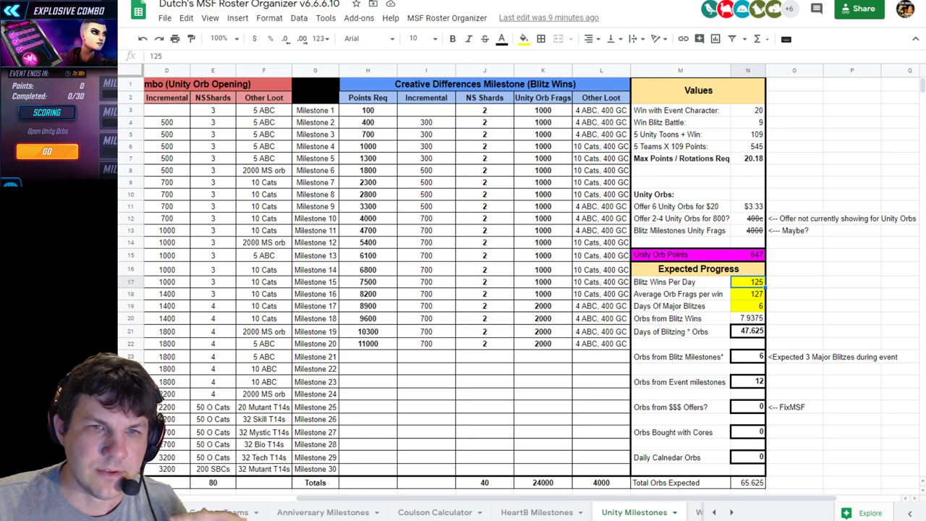
click(748, 295)
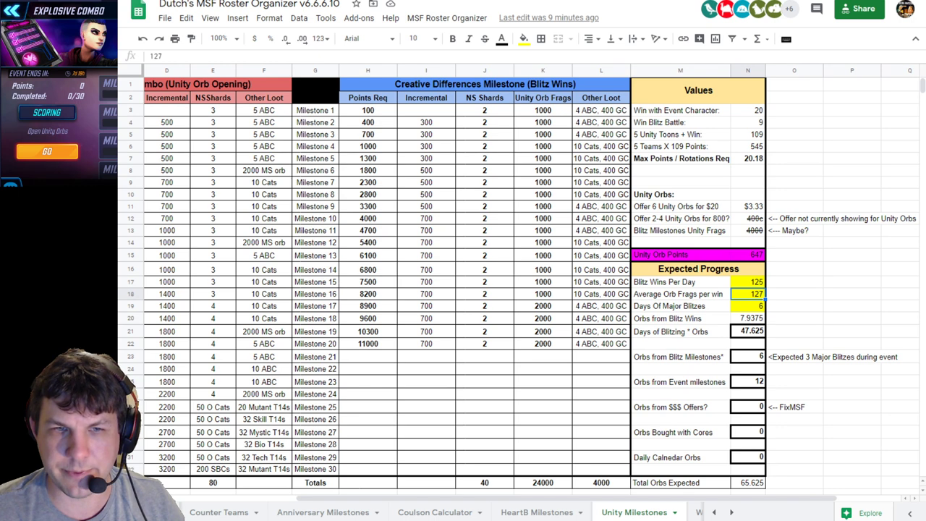
click(748, 306)
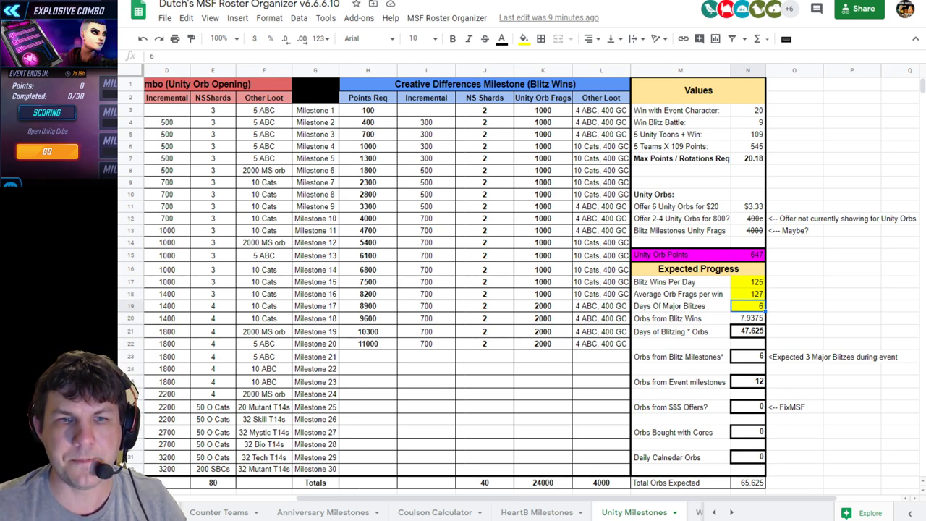
click(748, 295)
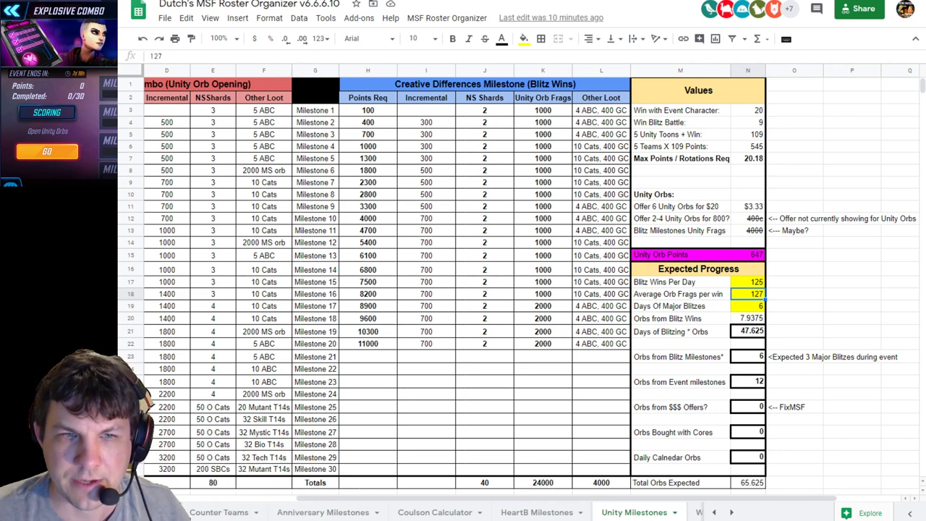
click(748, 282)
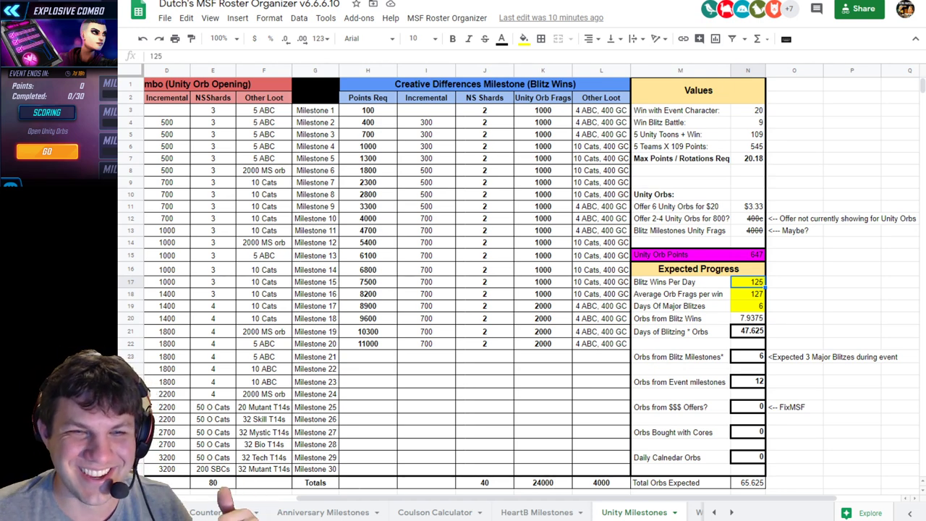
Inspect the formulas for Orbs from Blitz Wins and Days of Blitzing * Orbs without changing them
double_click(748, 331)
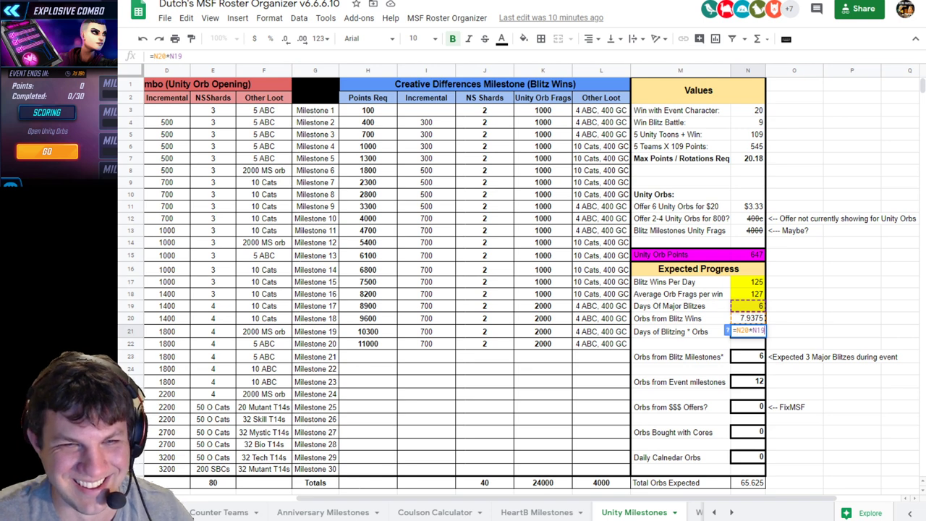
key(Escape)
double_click(748, 318)
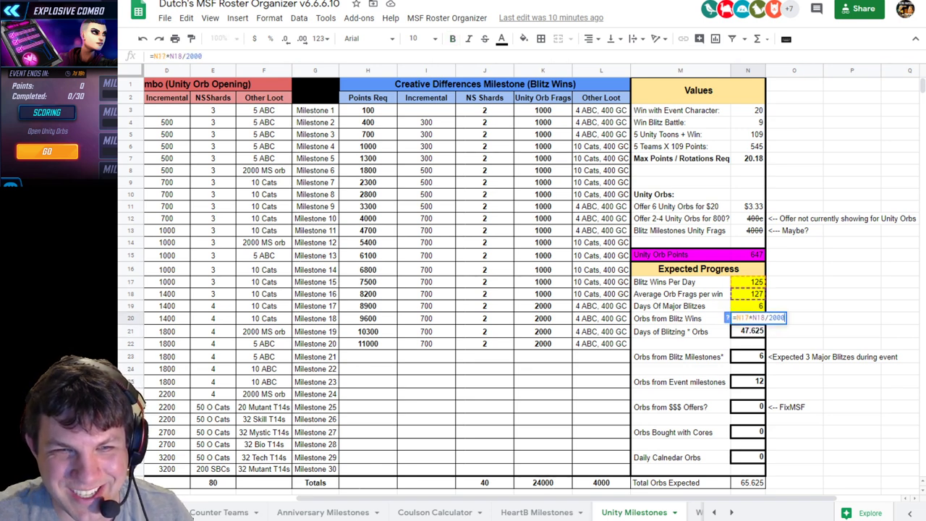
key(Escape)
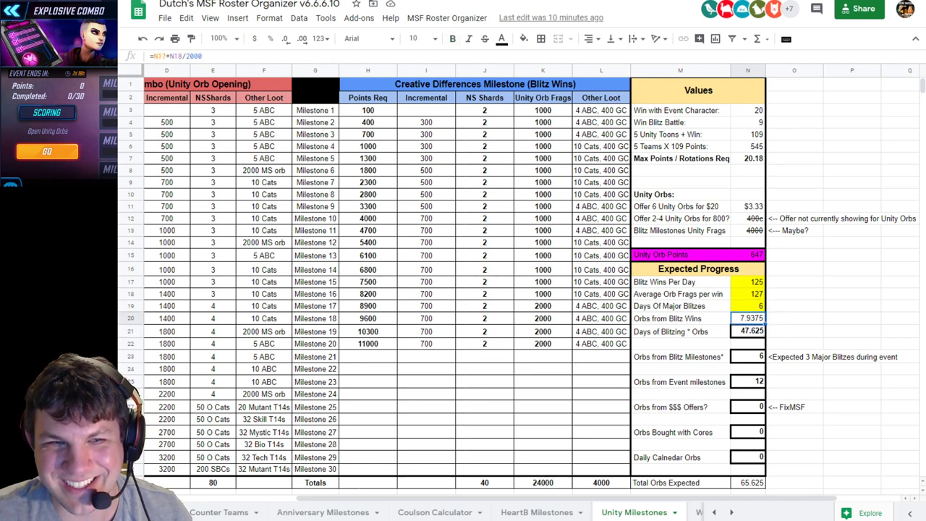
double_click(749, 332)
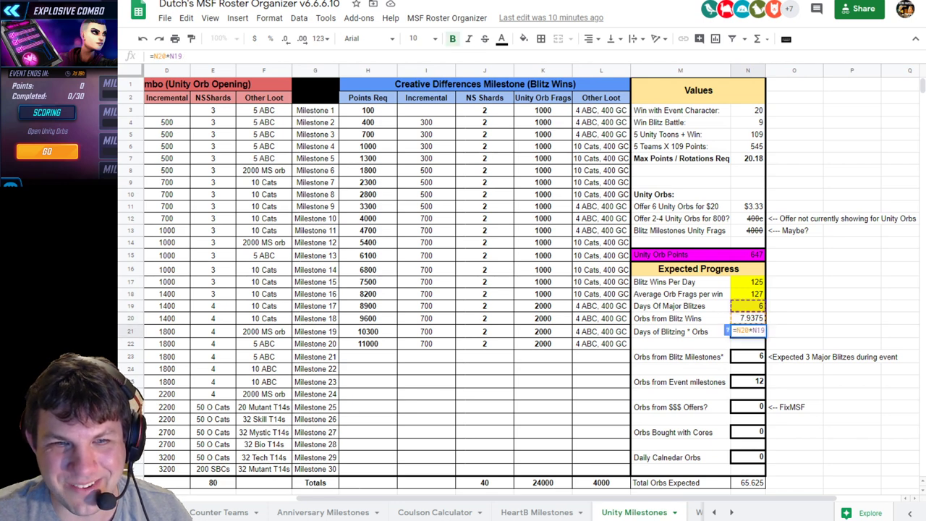
key(Escape)
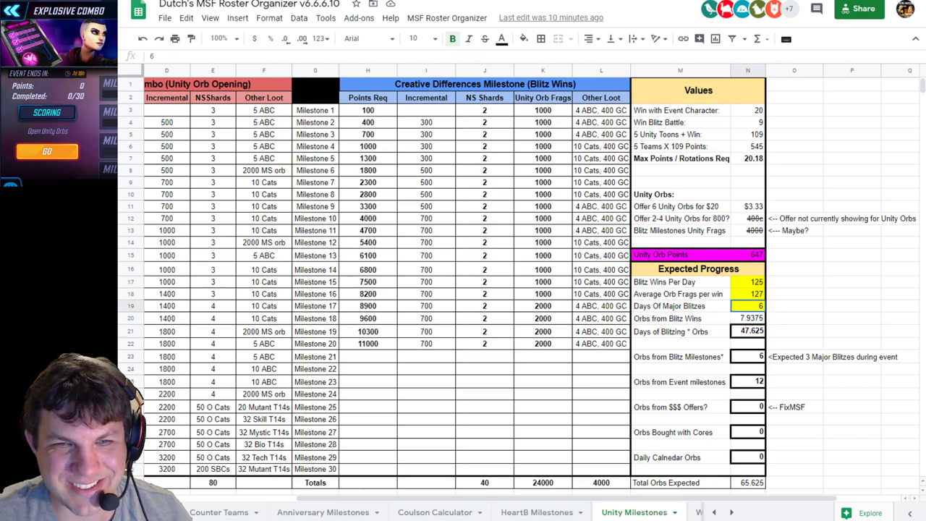
key(Up)
key(Return)
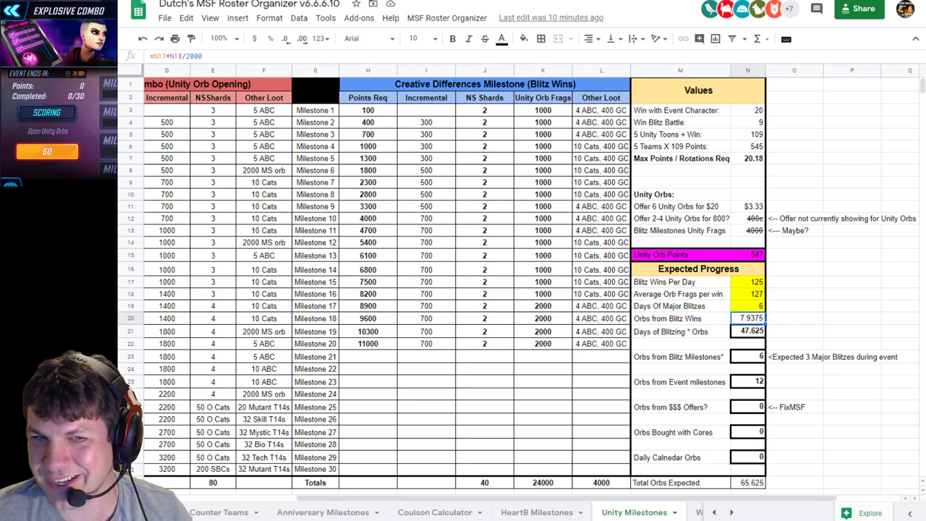
Inspect the Days of Blitzing * Orbs value and its label cell without changing either
key(Return)
key(Return)
key(Escape)
key(Left)
key(Return)
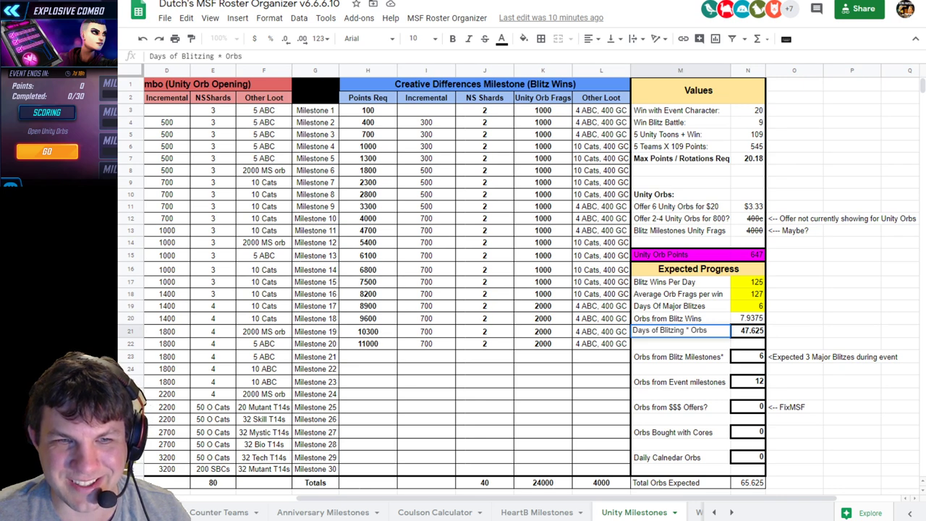
key(Escape)
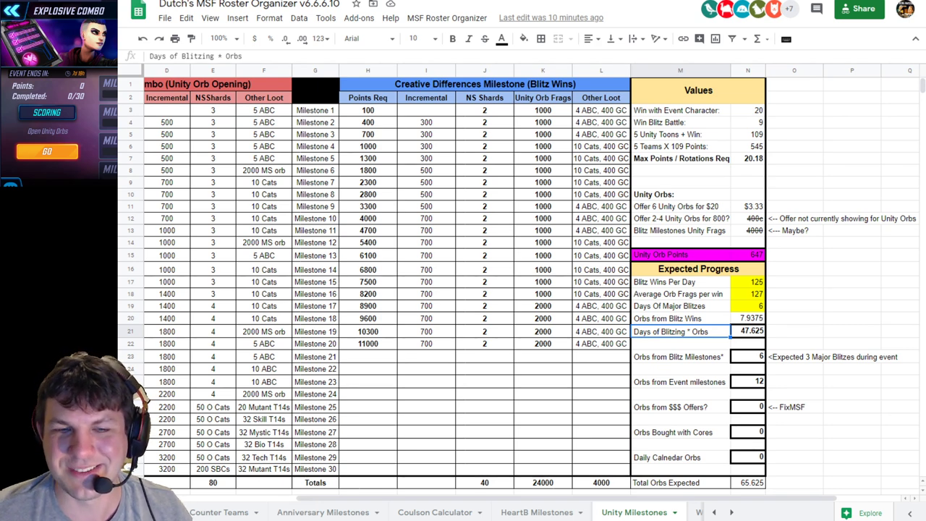
Review the orbs expected from Blitz milestones, event milestones, paid offers, cores and the daily calendar, plus the Total Orbs Expected formula
click(748, 356)
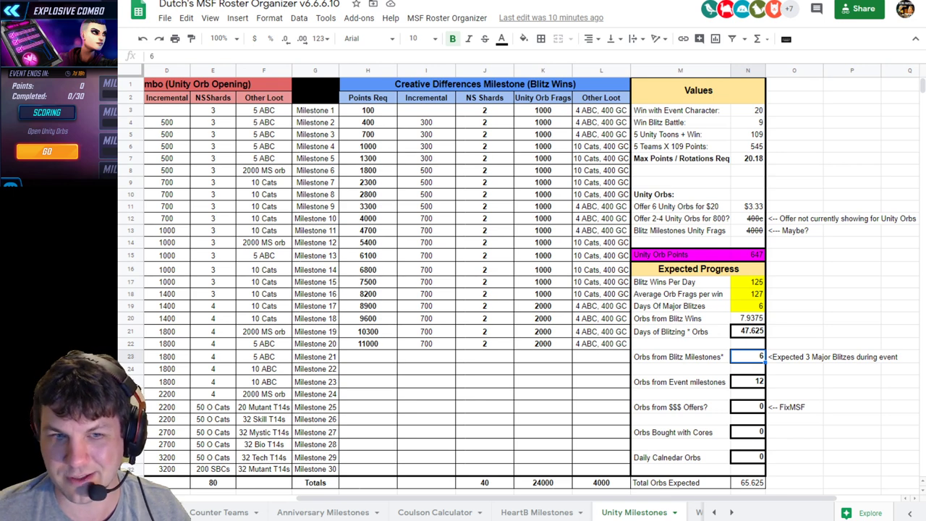
click(748, 381)
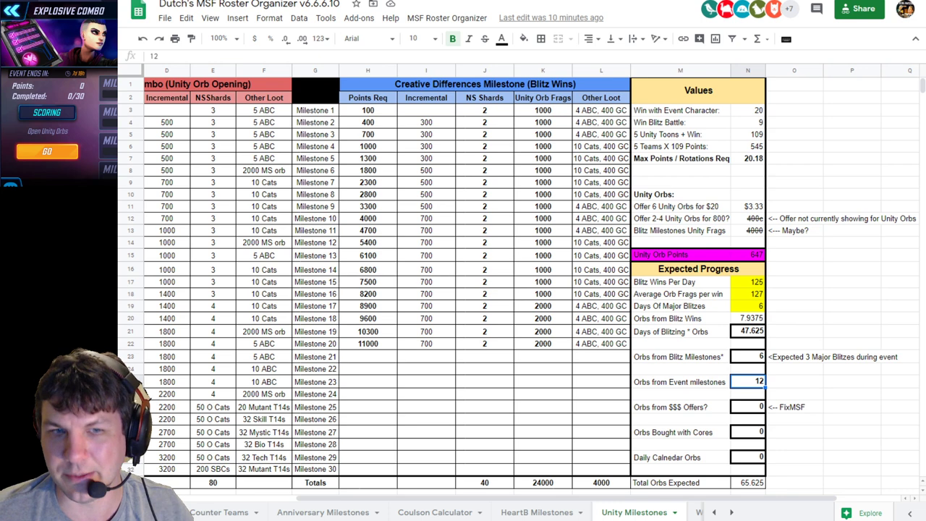
click(747, 406)
click(748, 431)
click(748, 457)
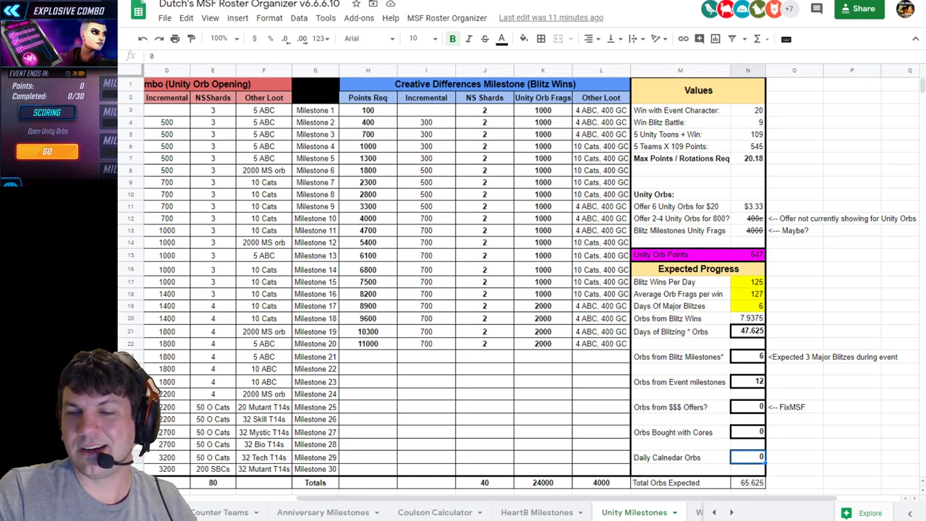
click(794, 457)
click(851, 457)
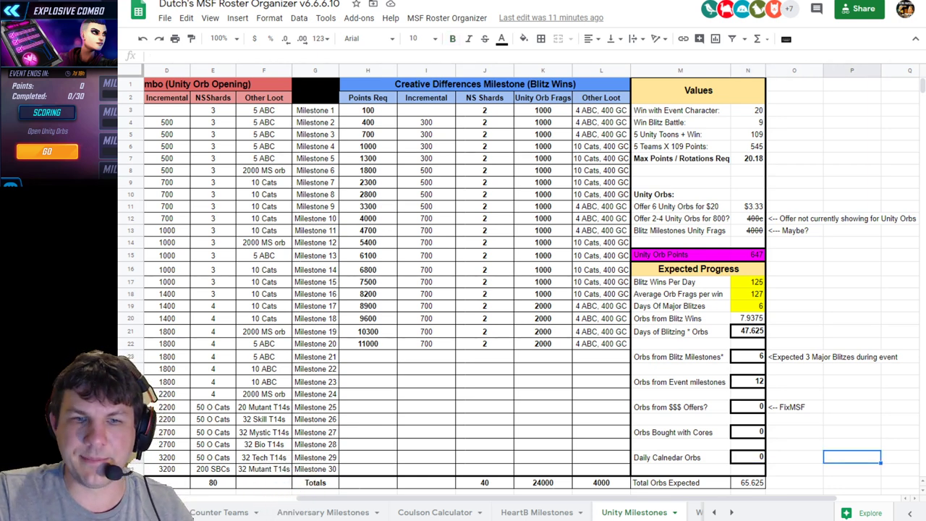
click(748, 457)
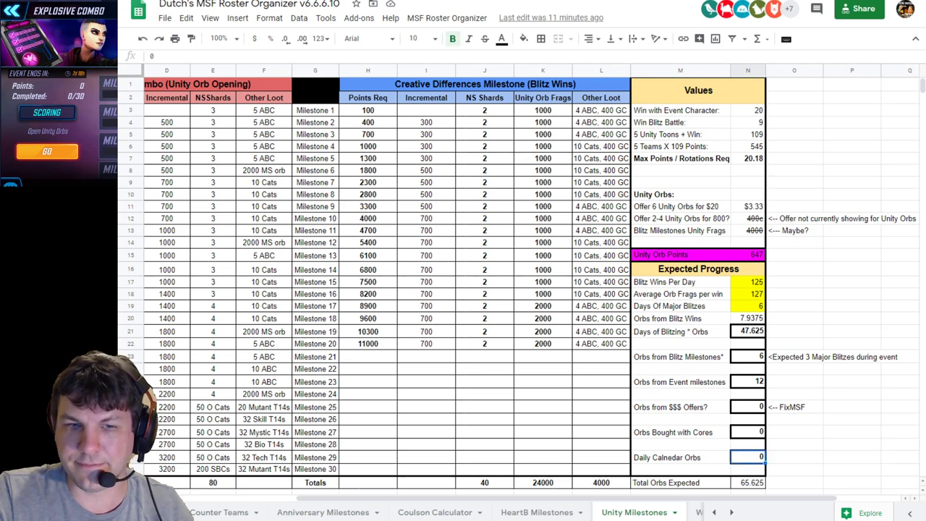
click(748, 482)
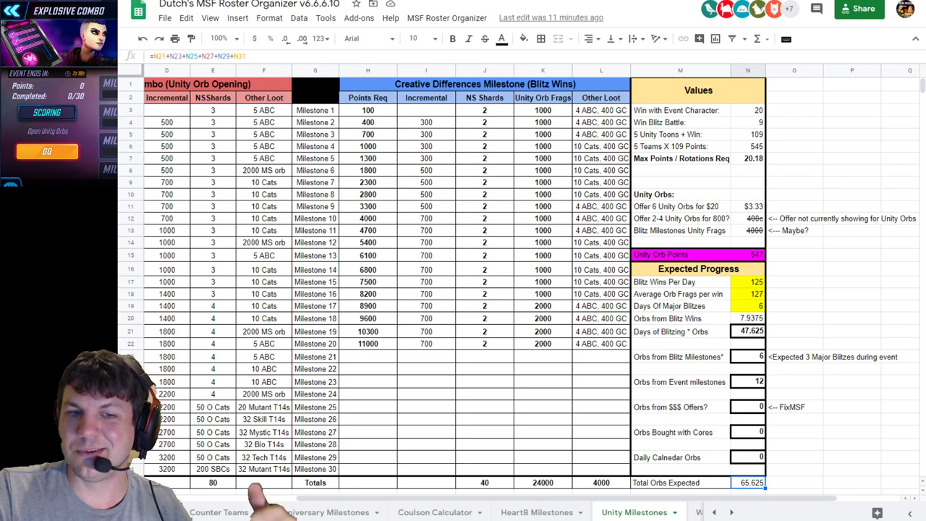
Return to the milestone tables and check the Creative Differences totals for NS Shards and Unity Orb Frags
scroll(463, 289, left, 3)
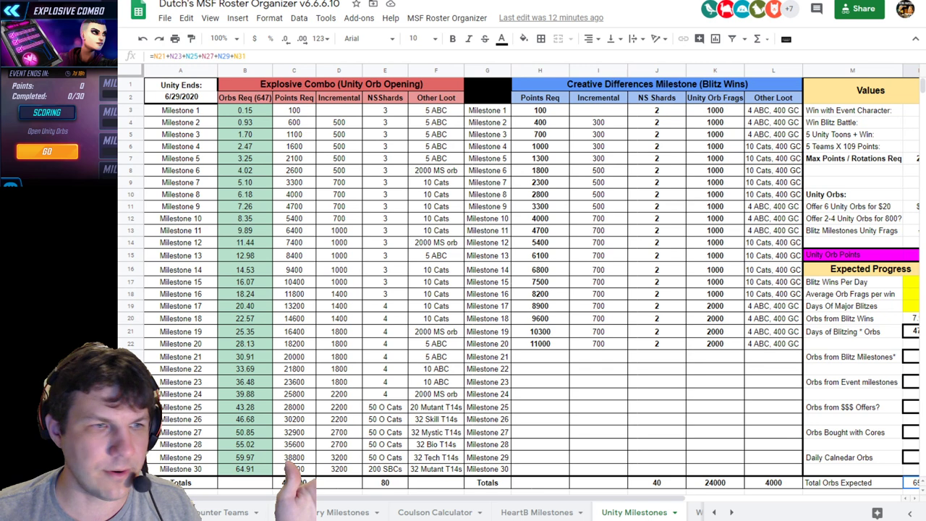
click(385, 293)
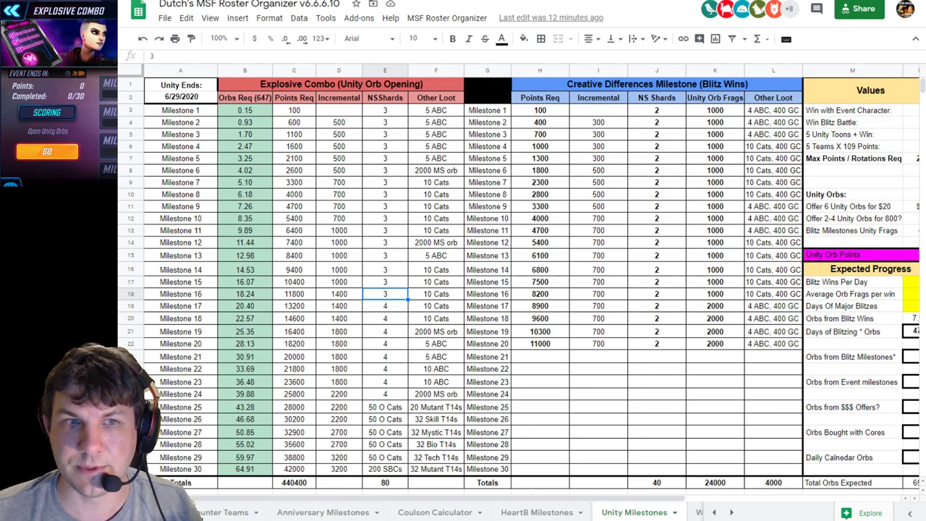
click(657, 111)
key(ctrl+Down)
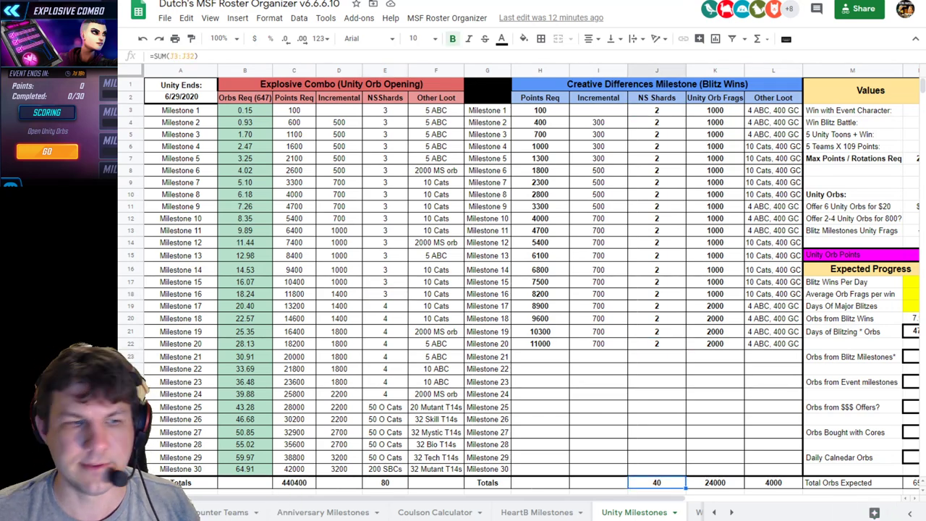
key(ctrl+Down)
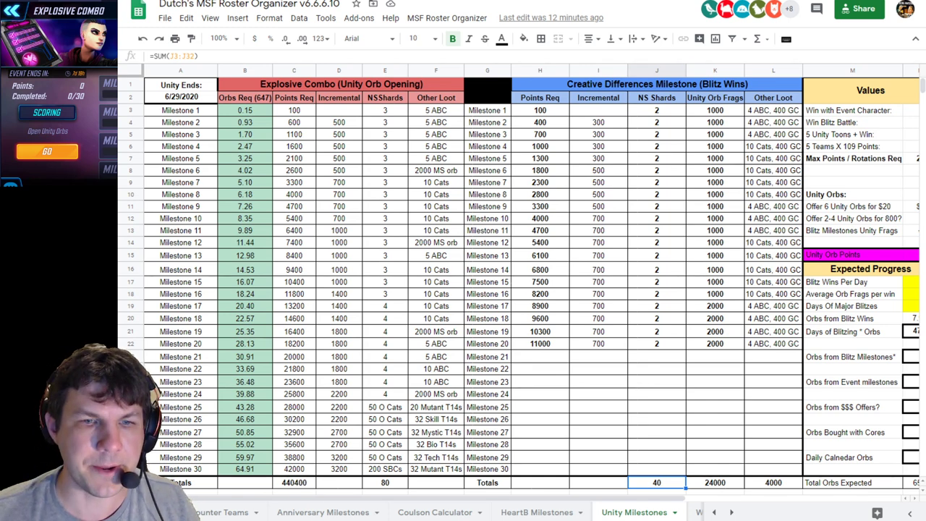
click(714, 482)
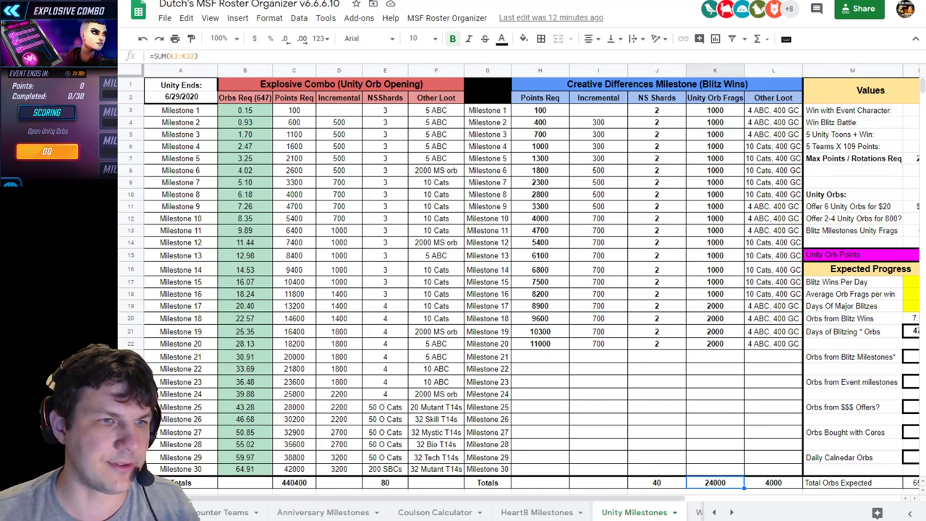
Examine the Explosive Combo orb requirement for Milestone 13 and the Other Loot rewards from Milestone 6 to Milestone 24
click(245, 255)
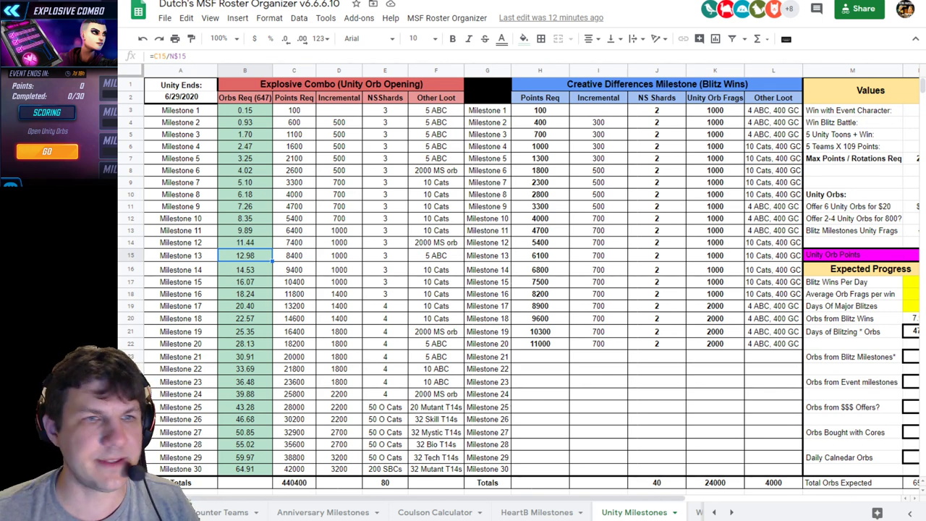
click(436, 171)
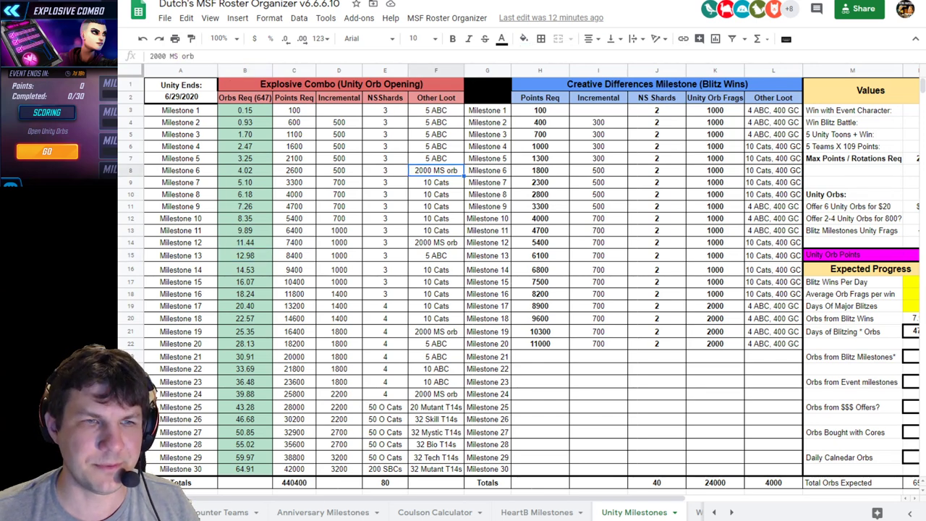
click(436, 243)
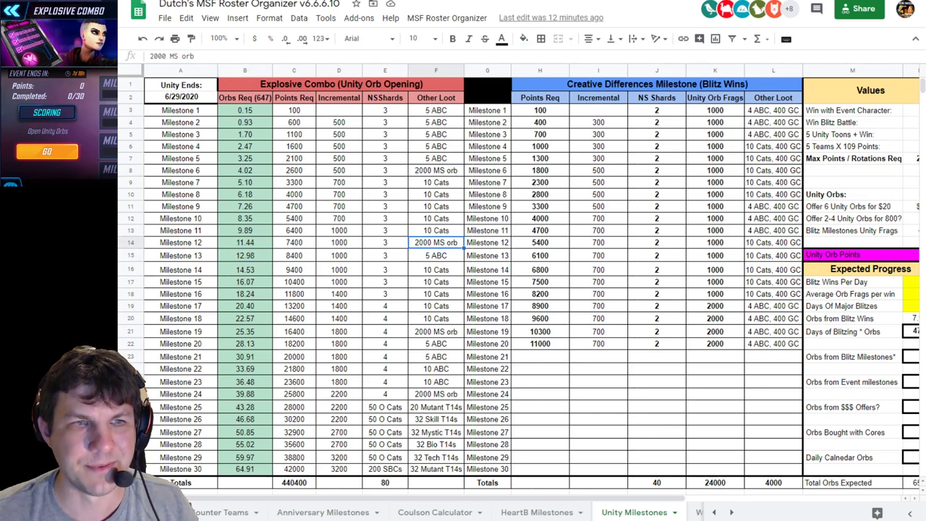
click(437, 231)
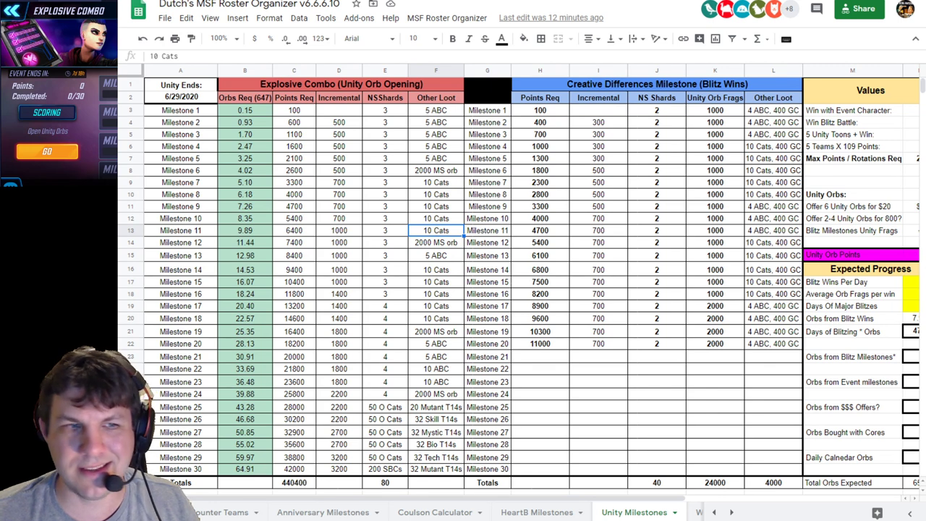
click(436, 269)
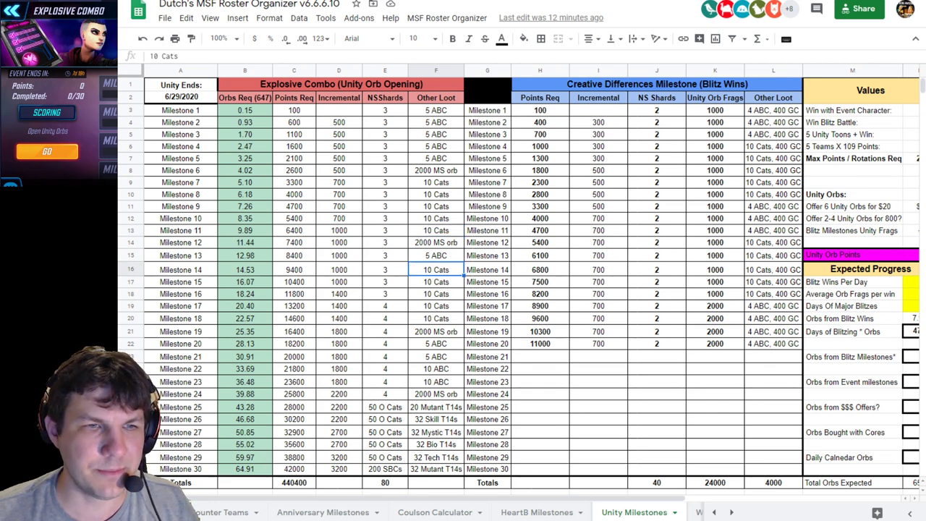
click(436, 306)
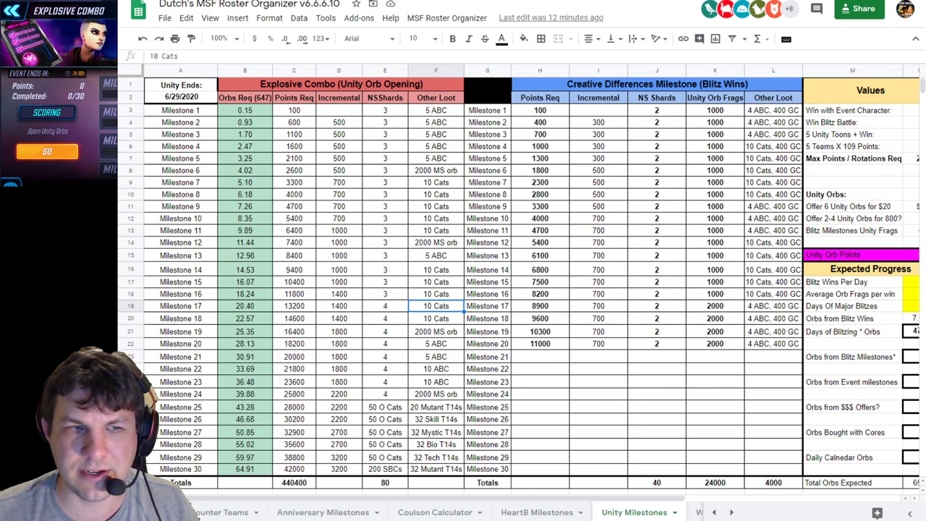
click(437, 394)
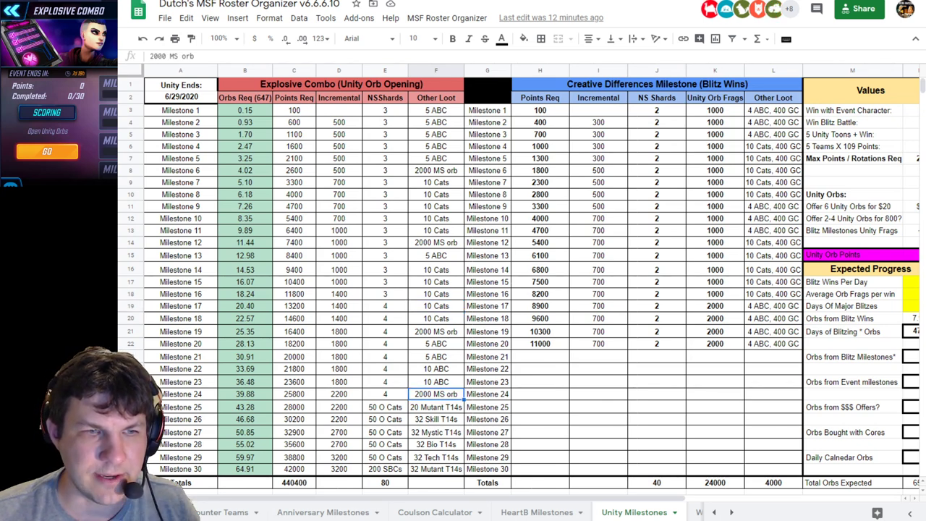
Compare the Explosive Combo point requirements and incremental points of the early milestones with those of Milestones 21 to 27
click(385, 407)
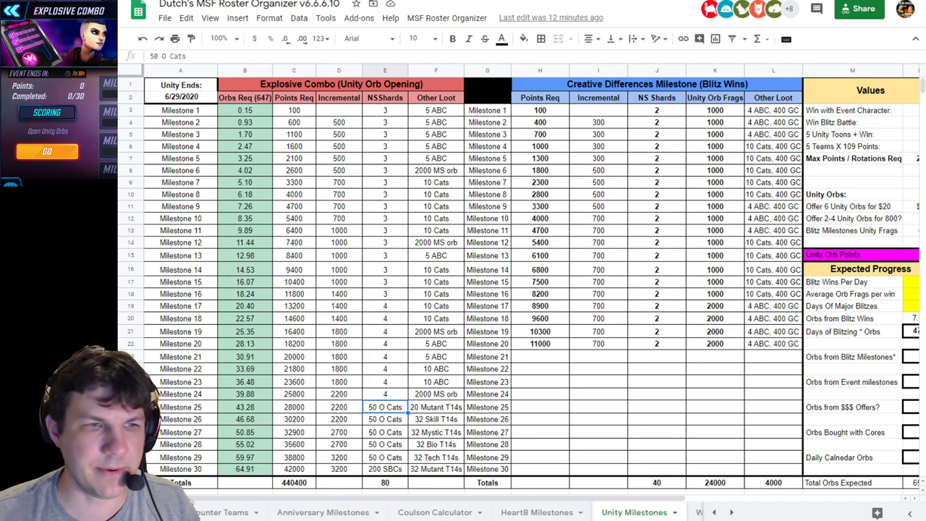
click(294, 407)
click(338, 407)
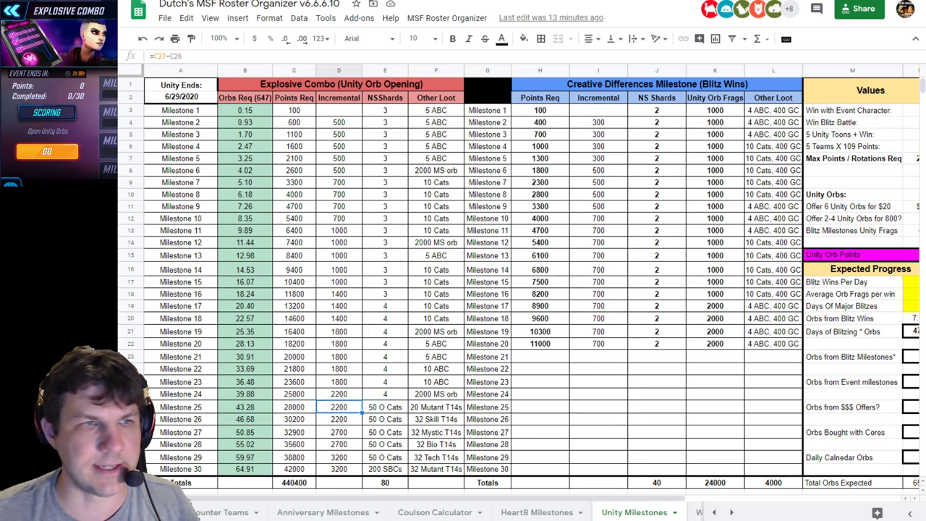
click(293, 111)
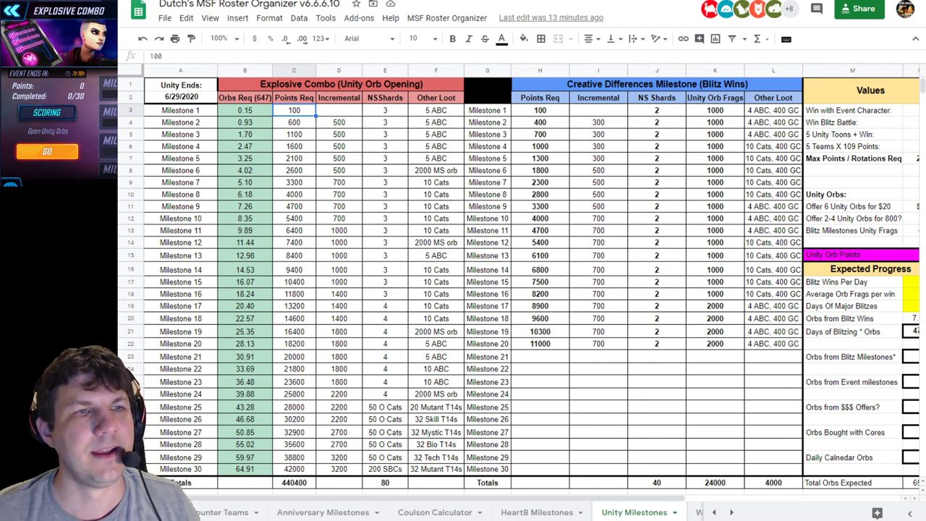
click(338, 135)
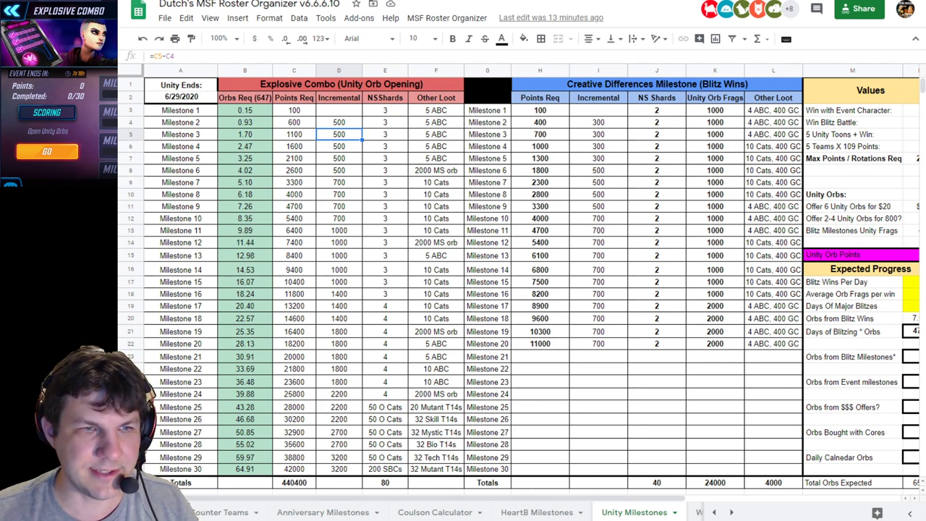
click(339, 382)
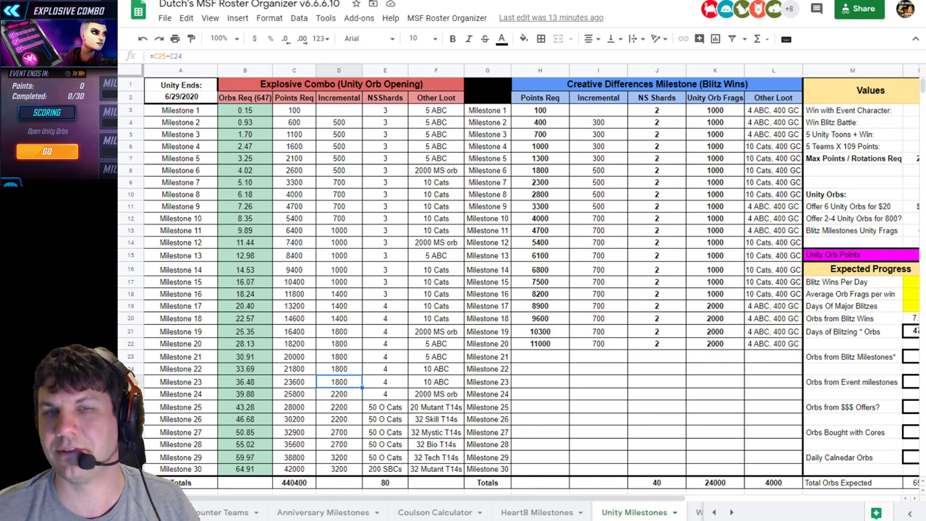
click(339, 356)
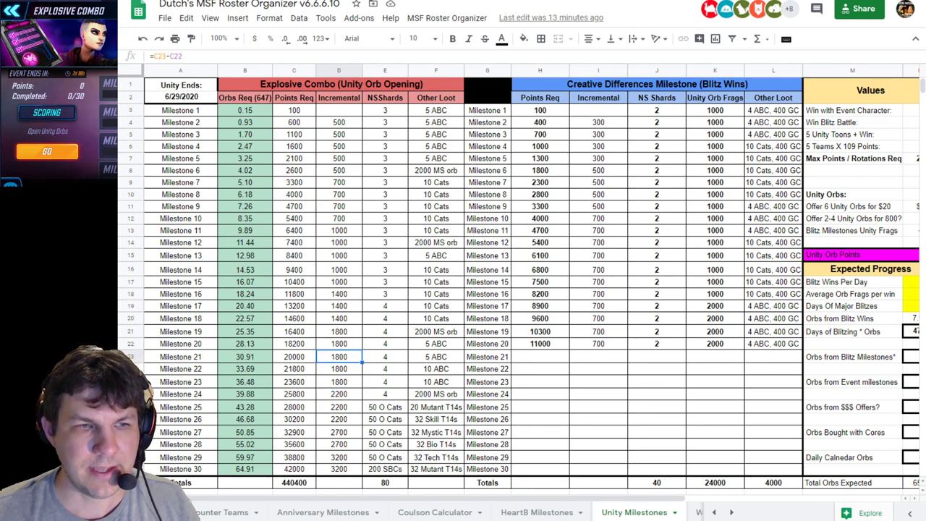
click(339, 394)
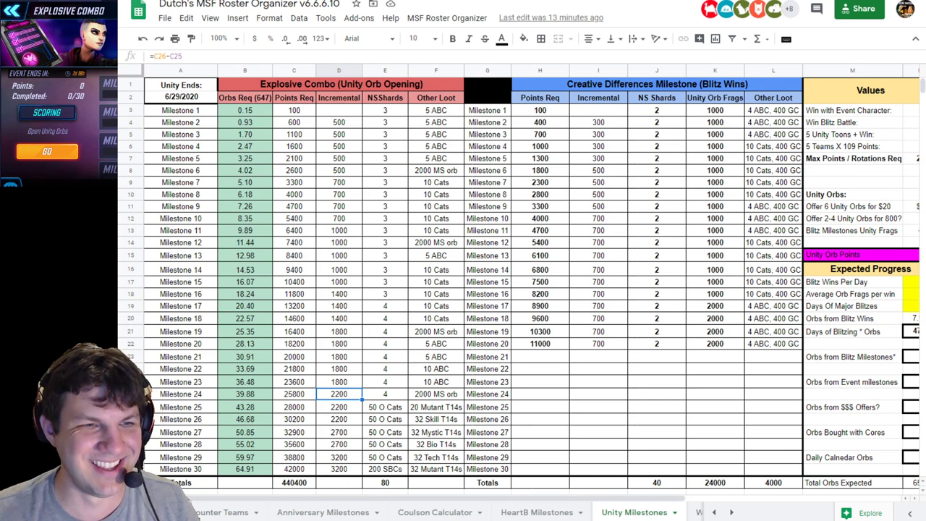
click(338, 432)
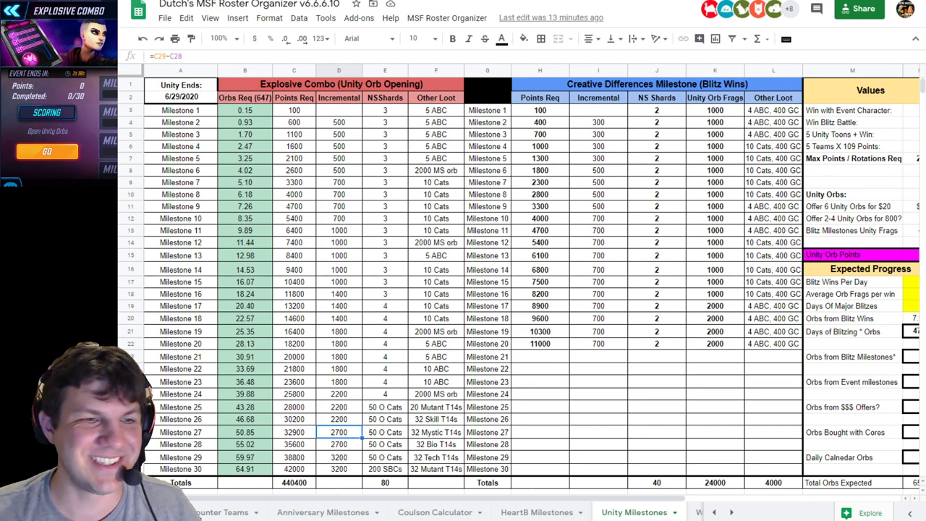
click(338, 394)
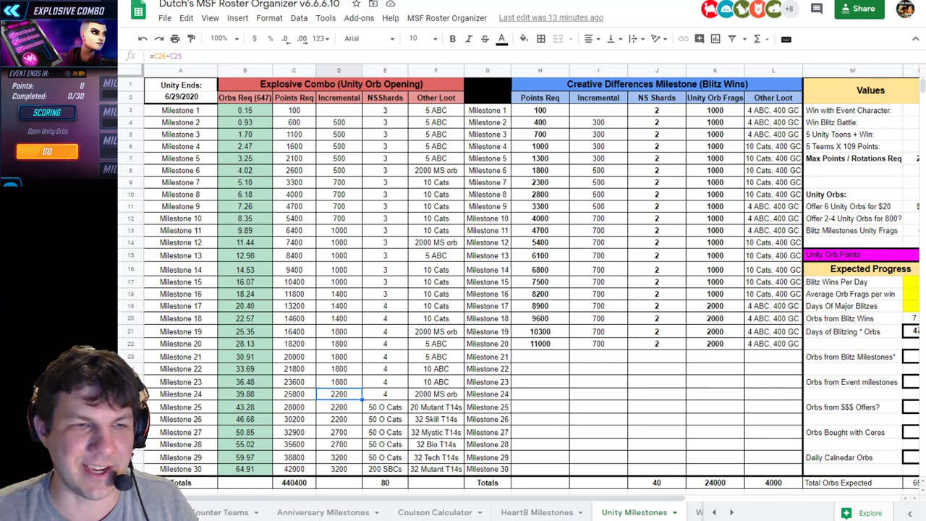
click(339, 431)
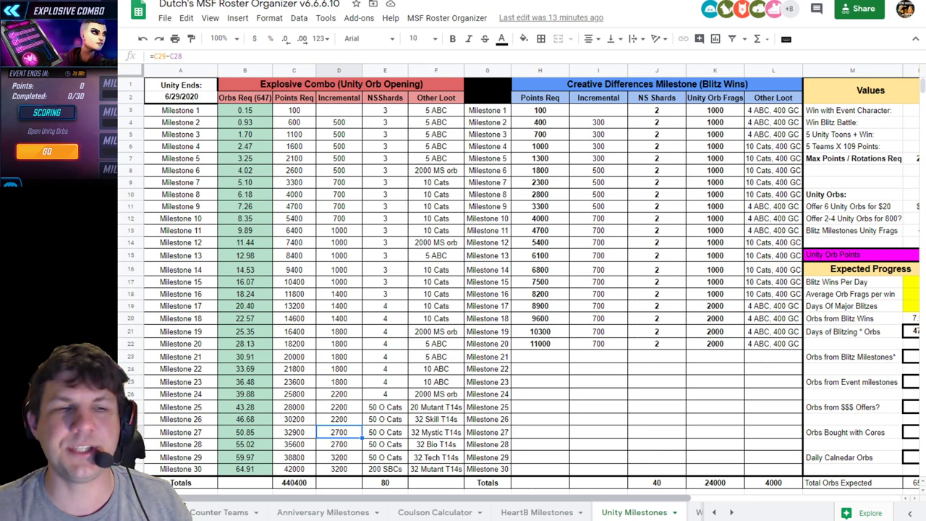
Review the T14 gear rewards of Explosive Combo Milestones 25 to 27 and both rewards of Milestone 30
click(436, 407)
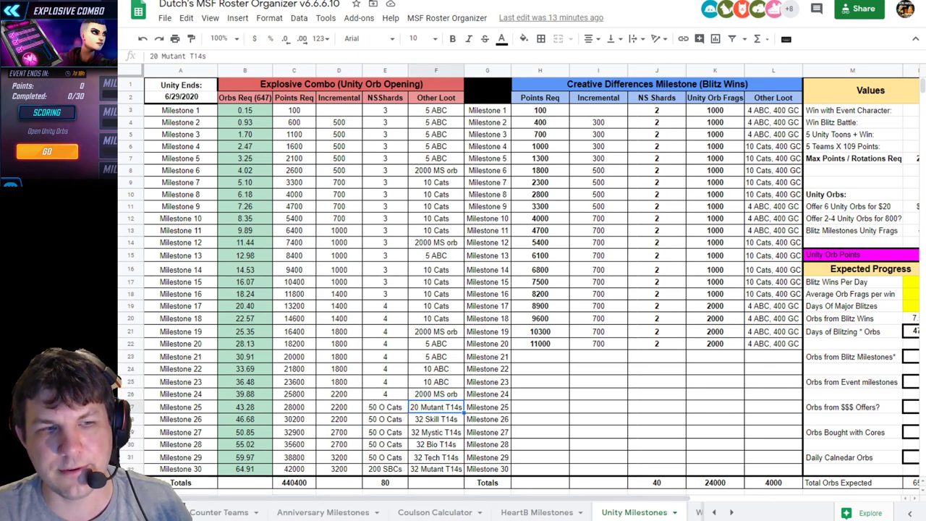
click(436, 419)
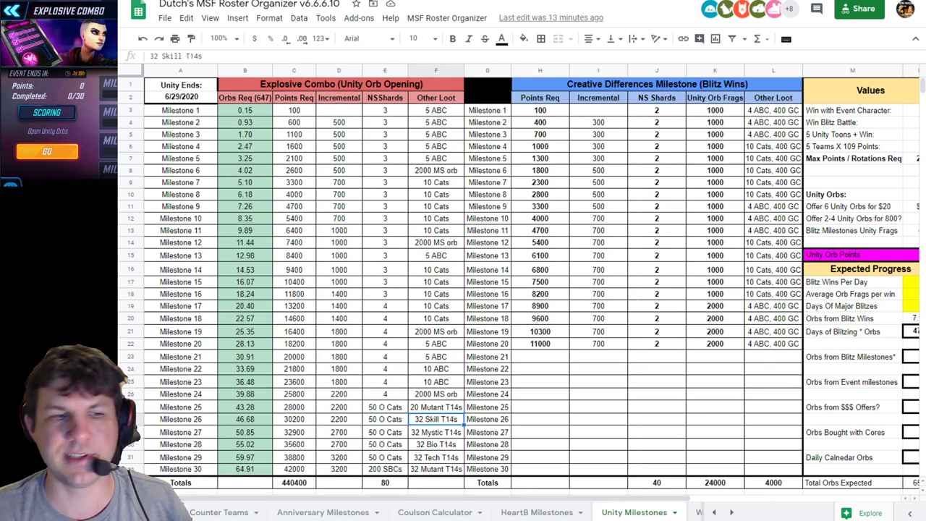
click(436, 431)
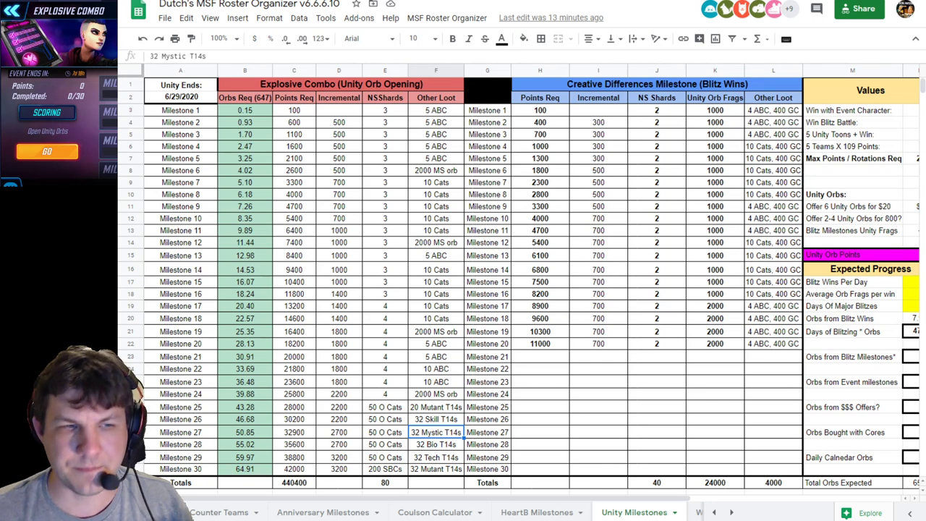
click(385, 470)
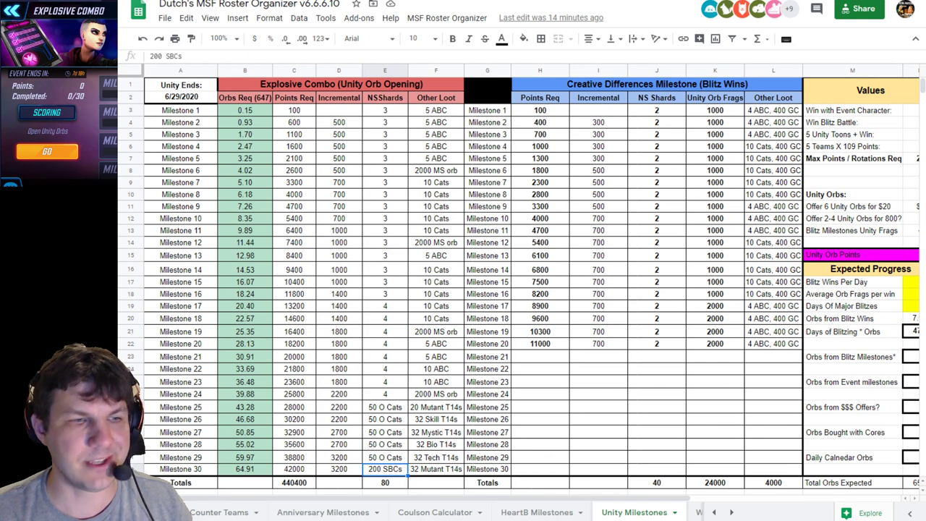
click(180, 469)
click(436, 470)
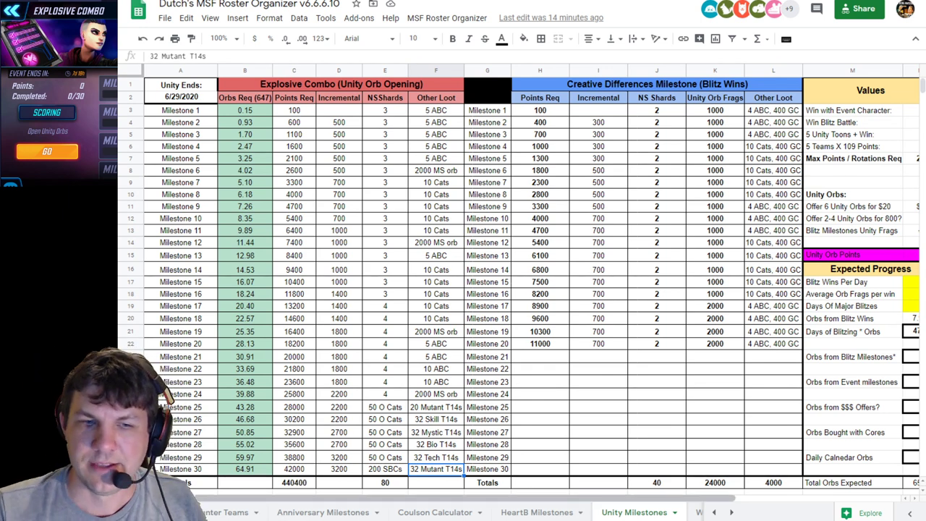
Set Blitz Wins Per Day to 80 and Average Orb Frags per win to 100 in the Expected Progress table
drag(465, 498, 528, 498)
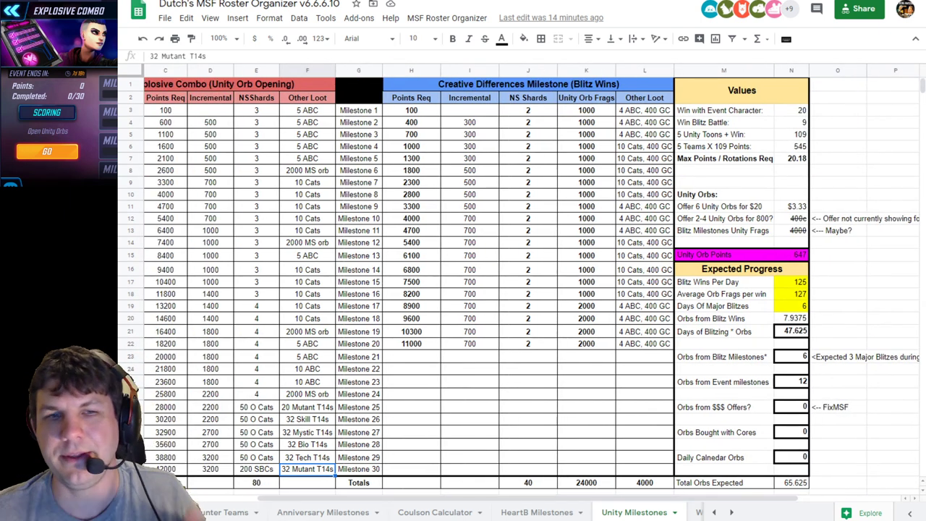
click(791, 282)
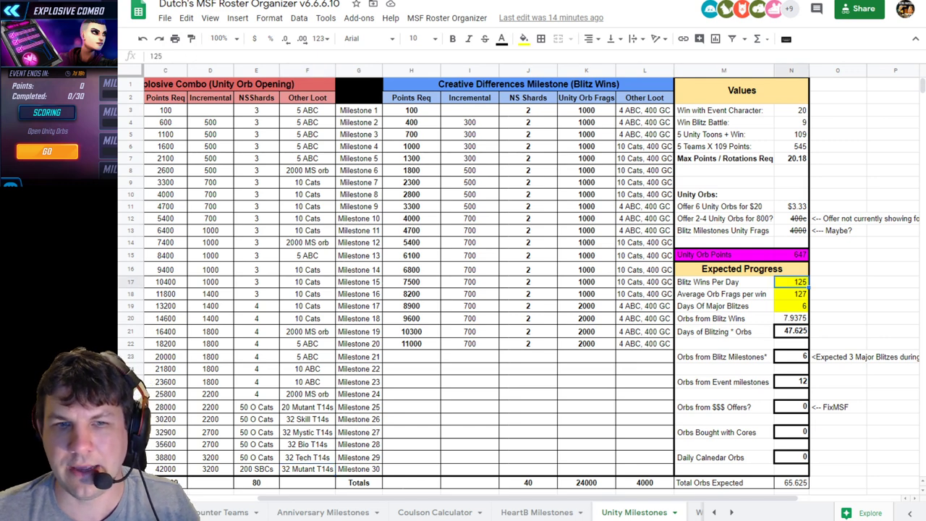
click(791, 294)
click(791, 282)
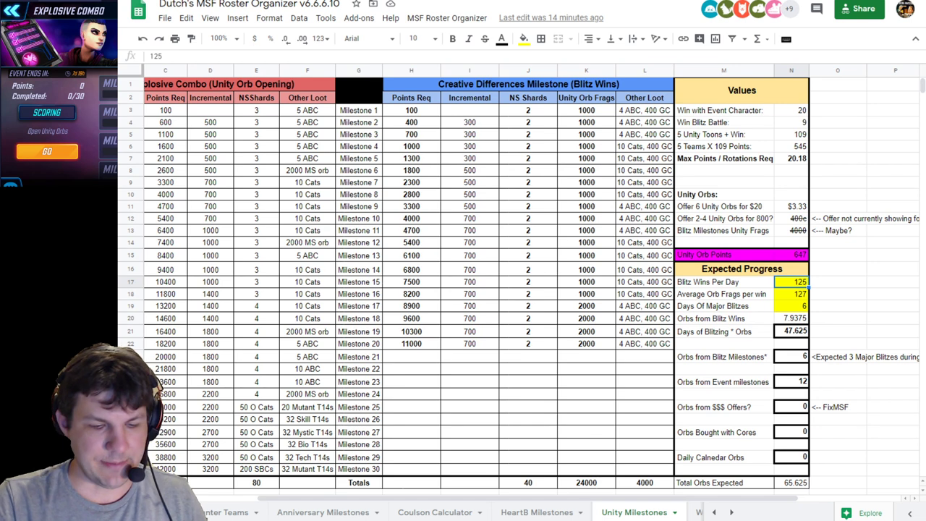
text(80)
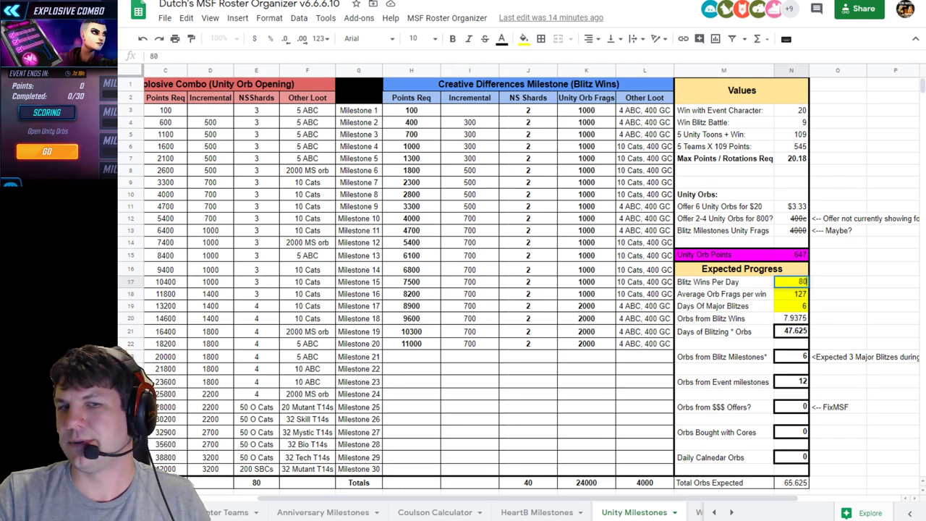
key(Return)
text(100)
key(Return)
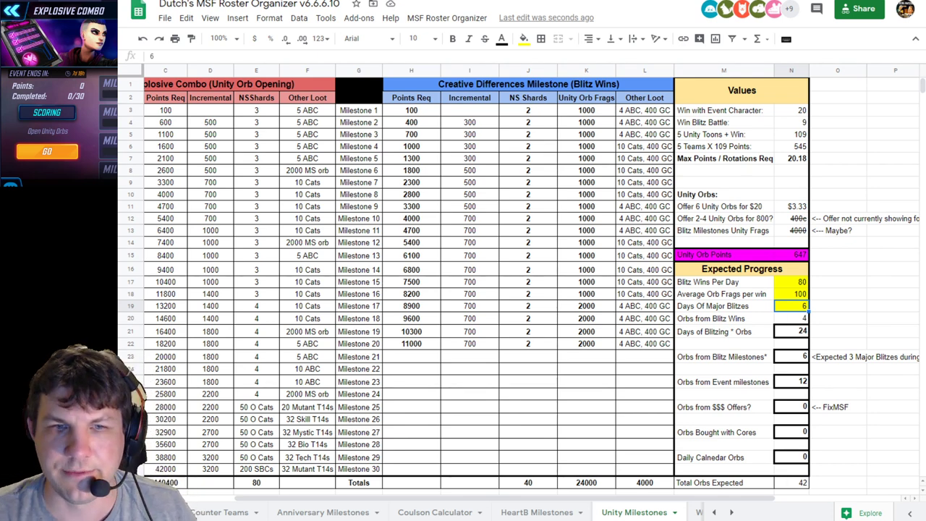
Examine the expected orbs from blitzing, blitz milestones and event milestones, and compare Total Orbs Expected with the Explosive Combo orb requirements
click(791, 331)
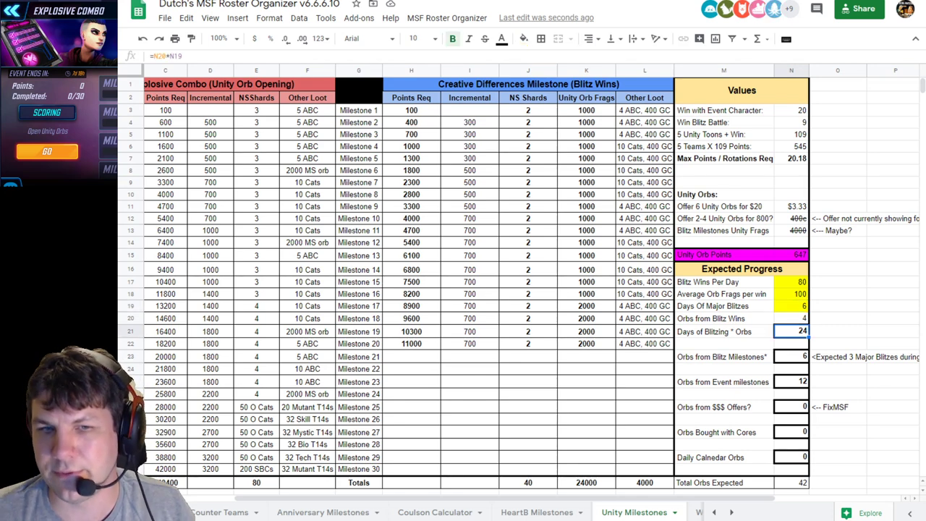
click(791, 357)
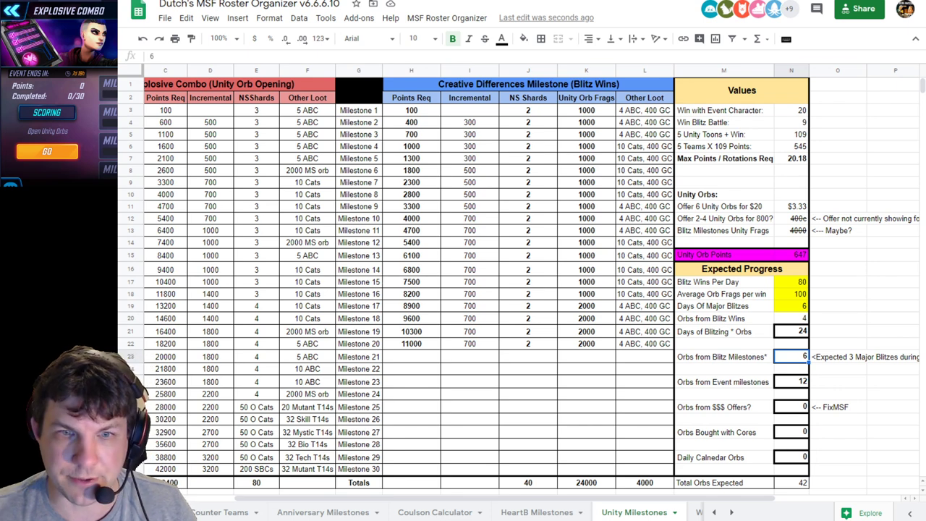
click(791, 381)
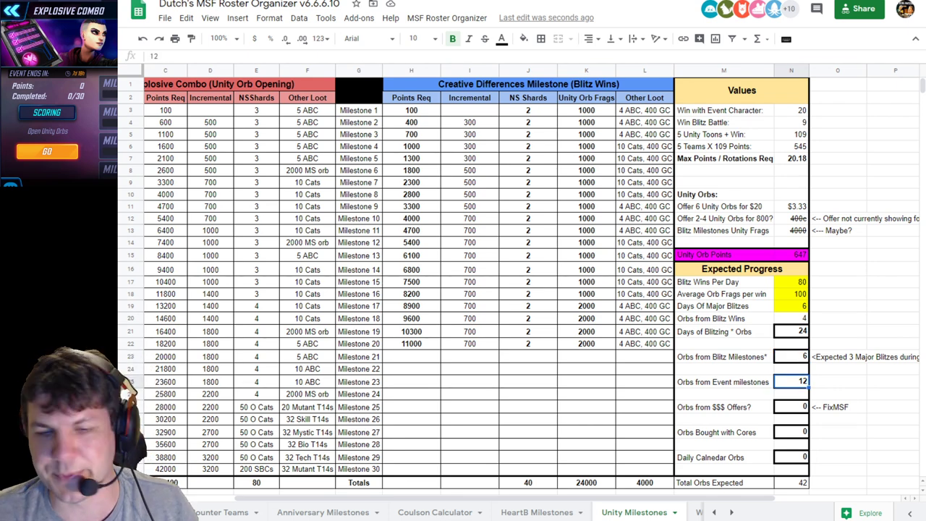
drag(504, 497, 412, 497)
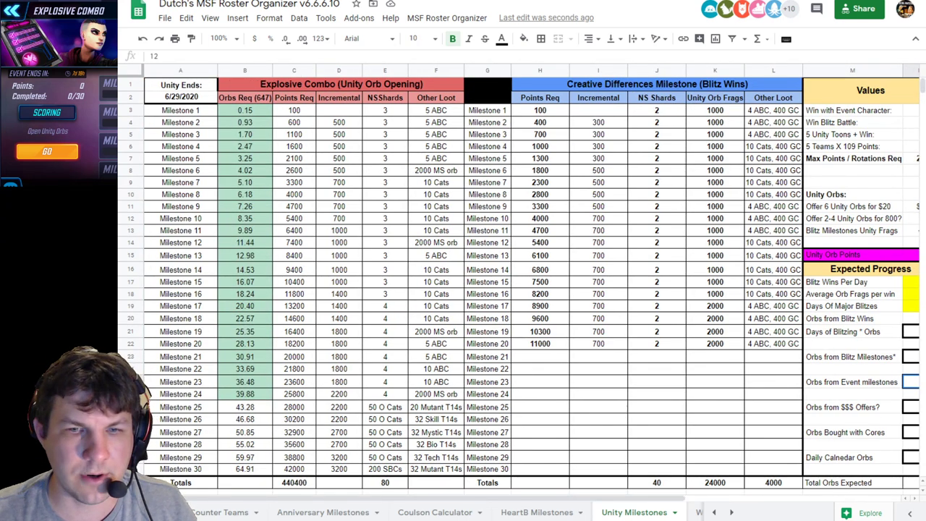
drag(414, 497, 482, 497)
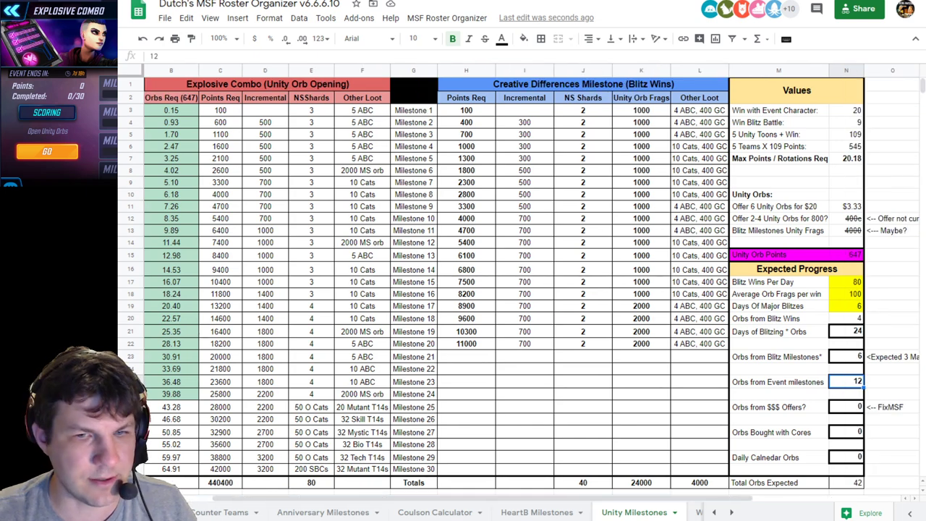
click(846, 482)
drag(482, 498, 414, 498)
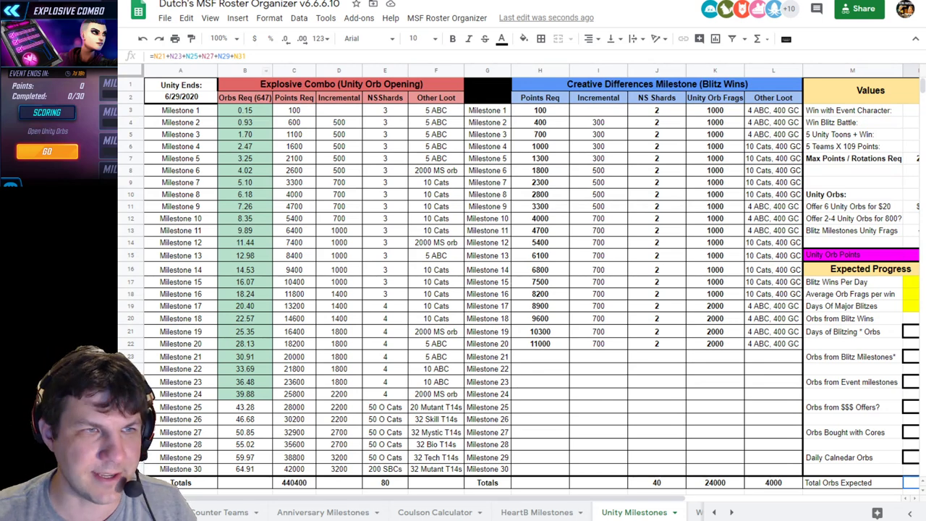
click(245, 111)
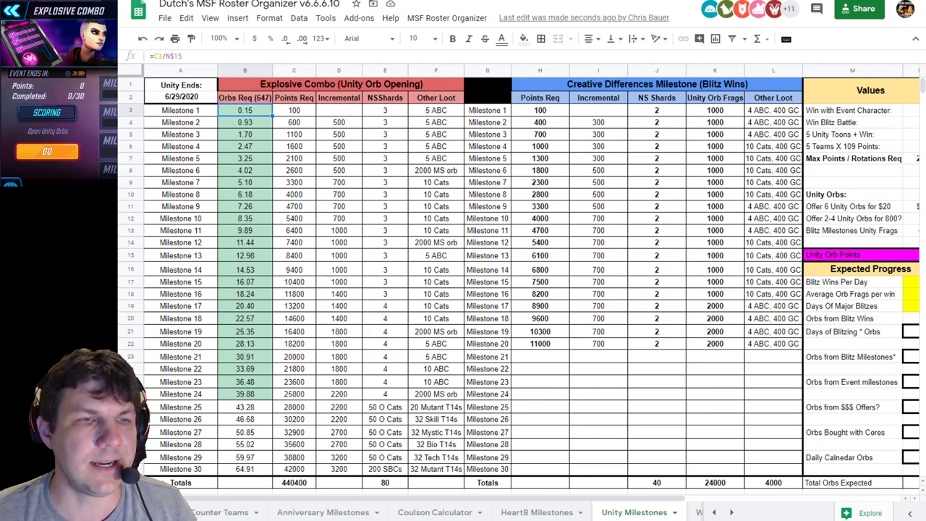
Set Orbs from $$$ Offers to 6 and check the Explosive Combo orb requirements
scroll(531, 282, right, 3)
drag(508, 497, 524, 498)
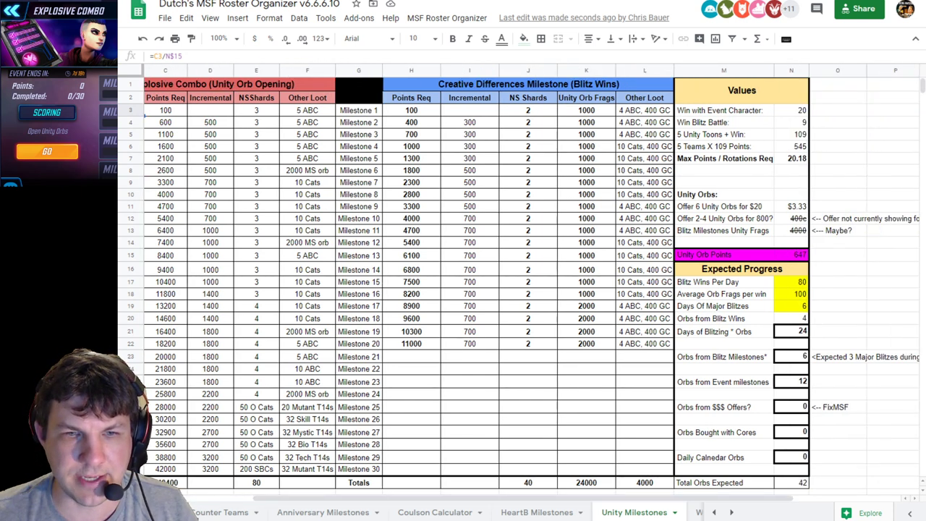
click(791, 406)
text(6)
key(Return)
scroll(532, 282, left, 2)
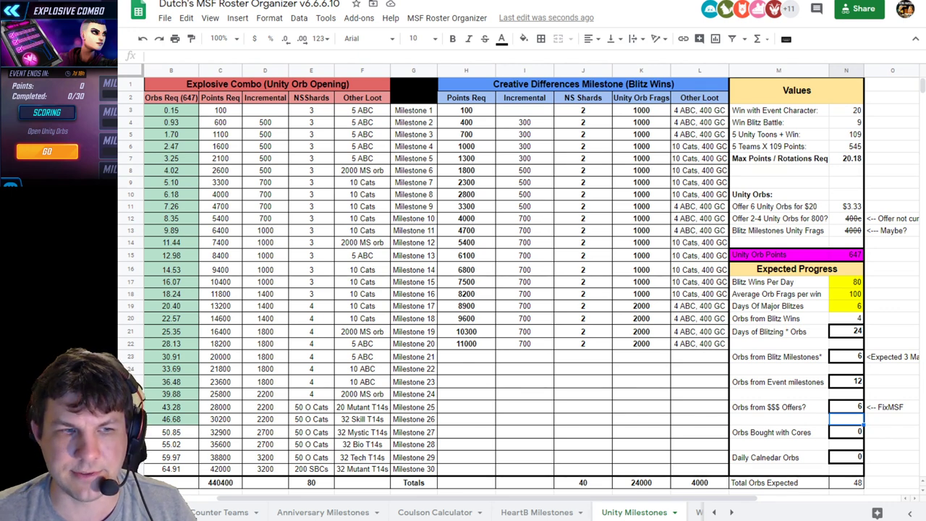
Try 12 for Orbs from $$$ Offers, and reset the value to 0
click(847, 406)
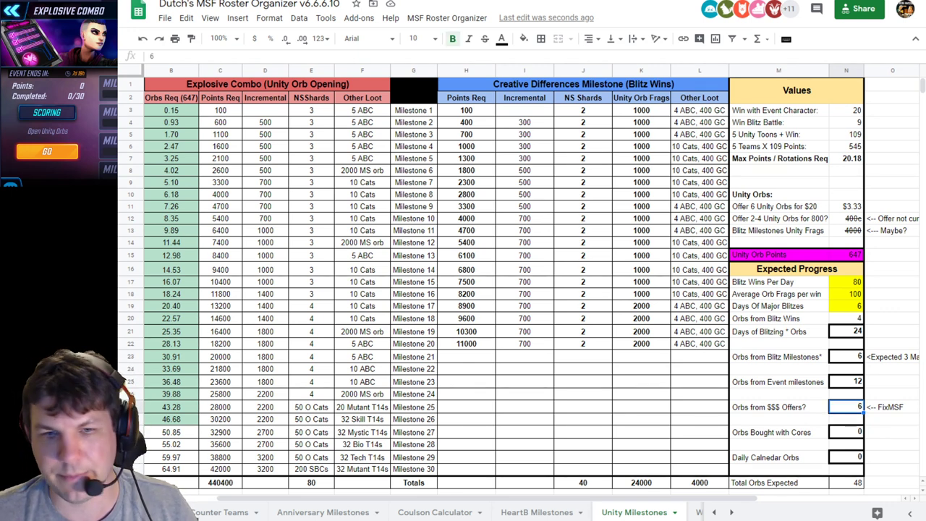
text(12)
key(Return)
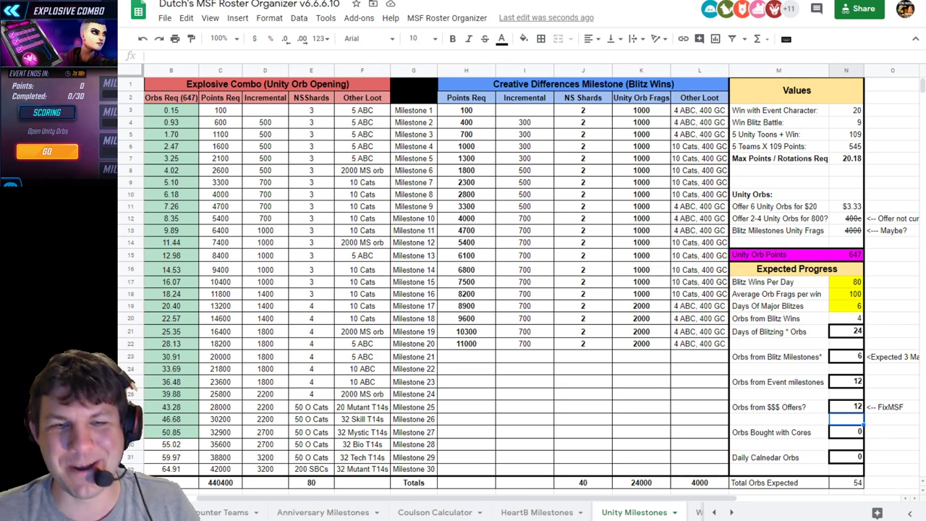
key(Up)
text(0)
key(Return)
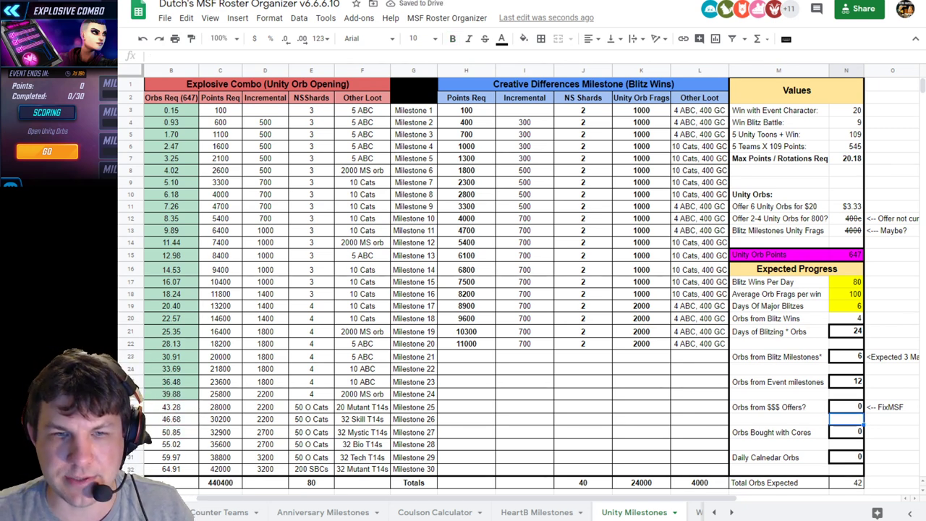
click(846, 406)
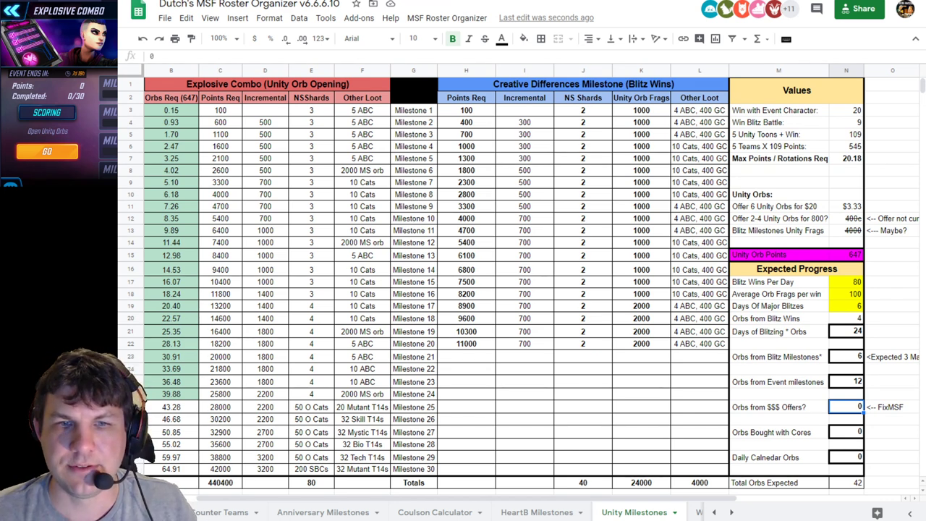
Set both Average Orb Frags per win and Blitz Wins Per Day to 120 in the Expected Progress table
click(846, 282)
click(846, 294)
text(120)
key(Up)
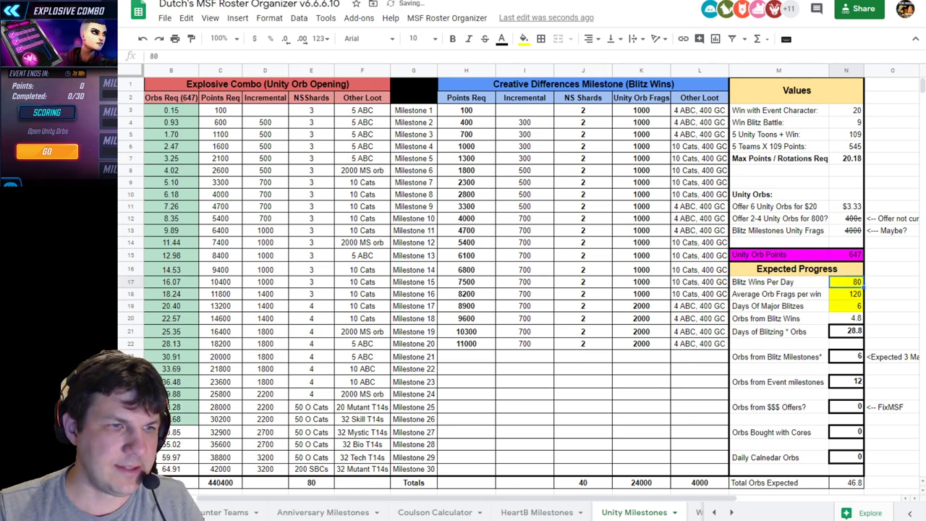
text(120)
key(Return)
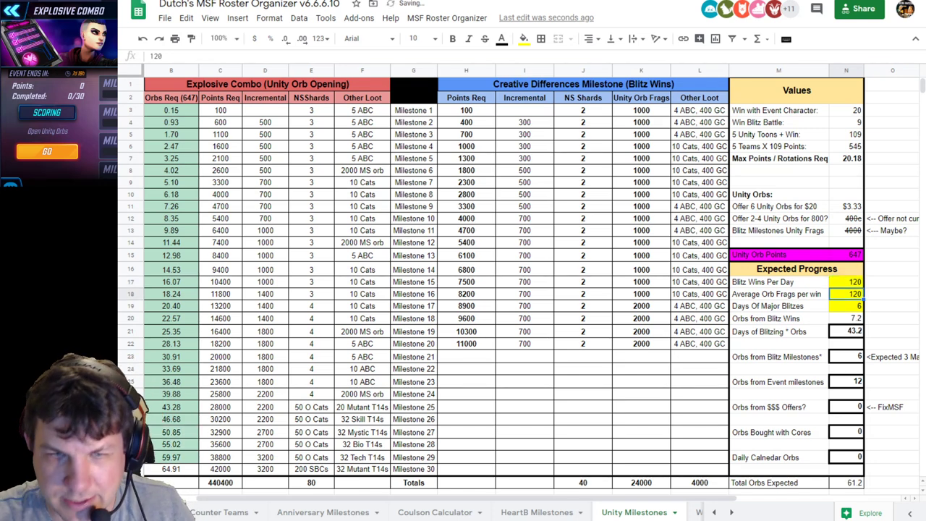
Try 125 and 130 as the Blitz Wins Per Day value
click(846, 282)
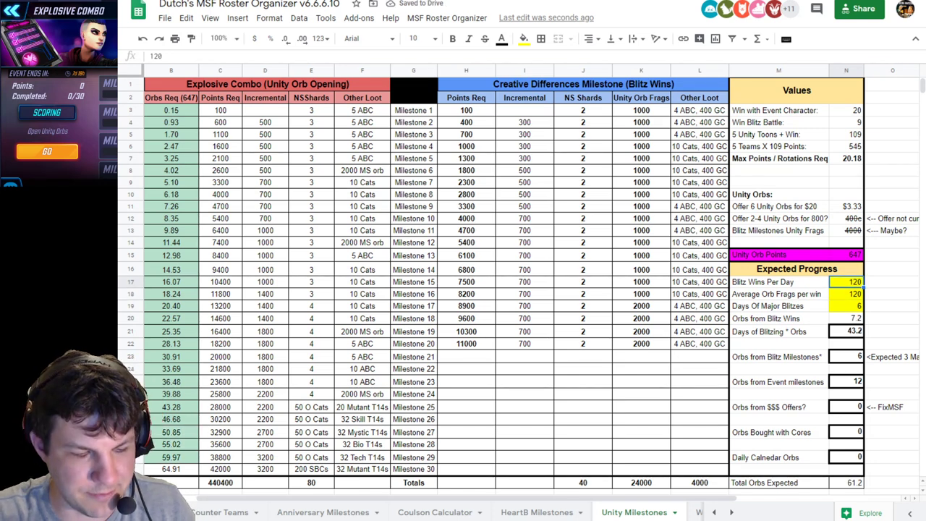
text(125)
key(Return)
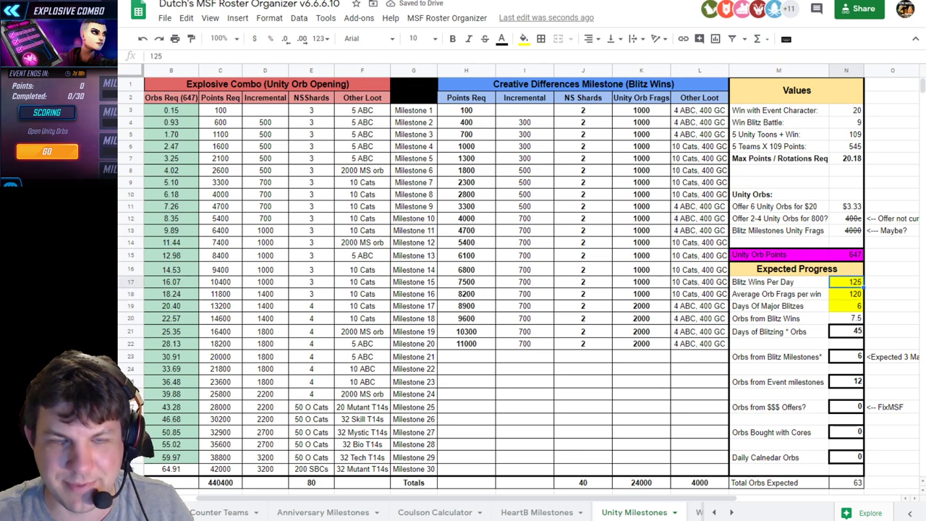
key(Up)
text(130)
key(Return)
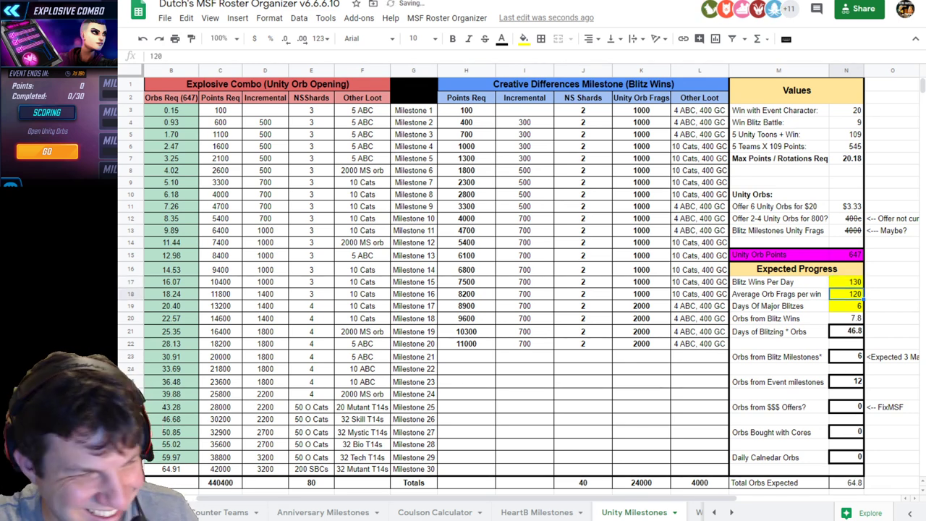
Set Blitz Wins Per Day to 131 and check the Explosive Combo orb requirement for Milestone 30
key(Up)
text(131)
key(Return)
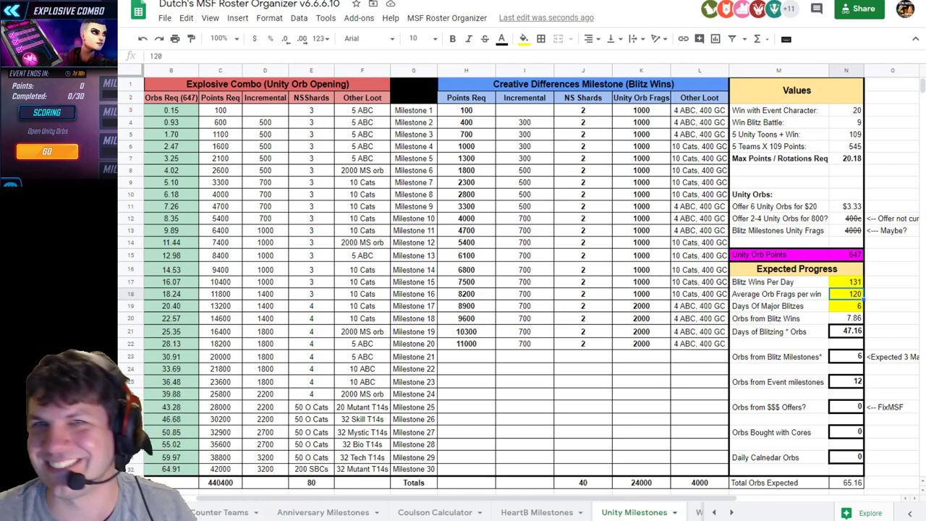
drag(467, 498, 415, 498)
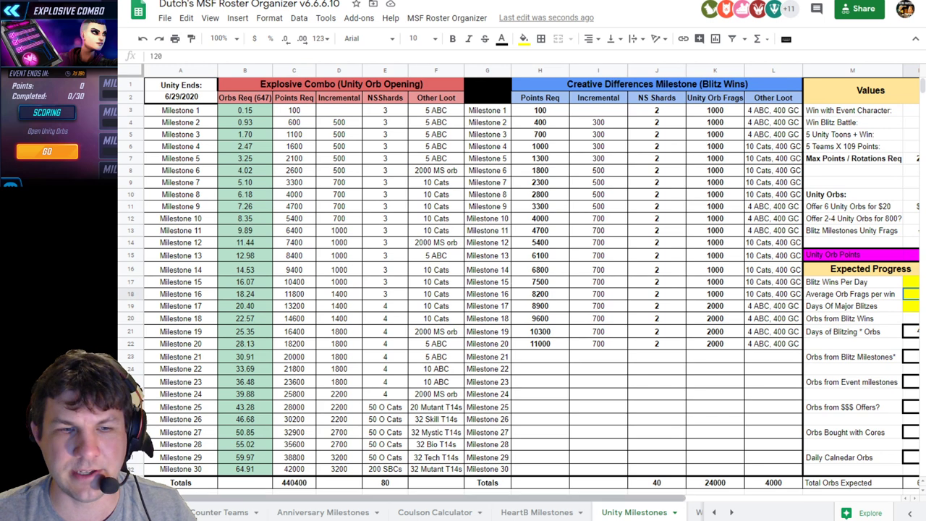
drag(564, 498, 641, 498)
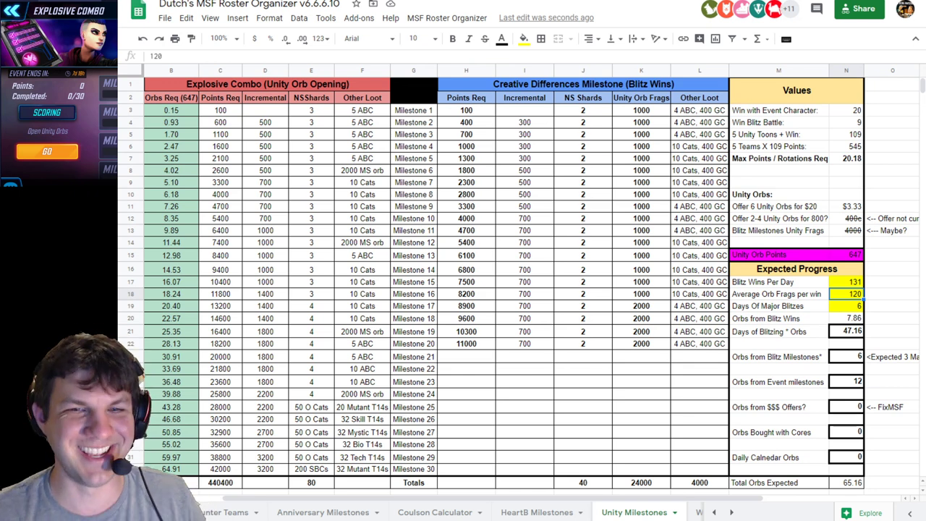
click(582, 419)
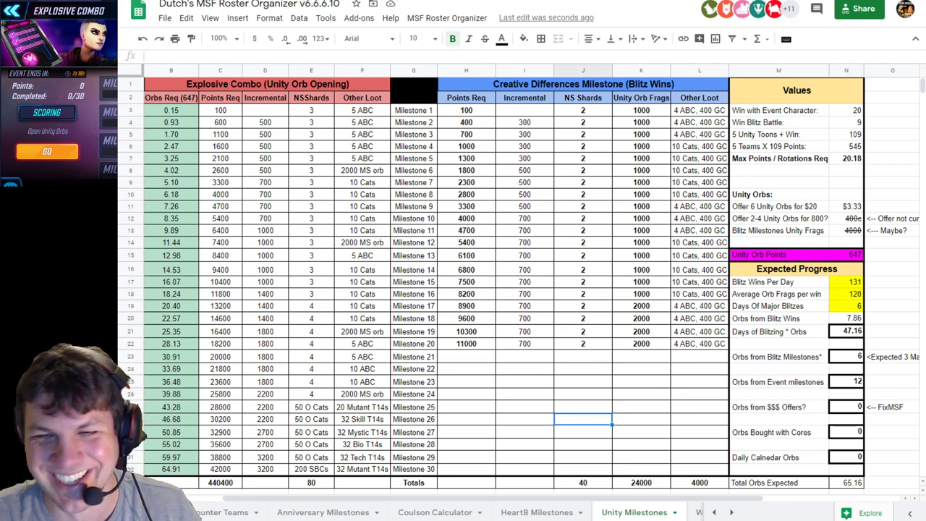